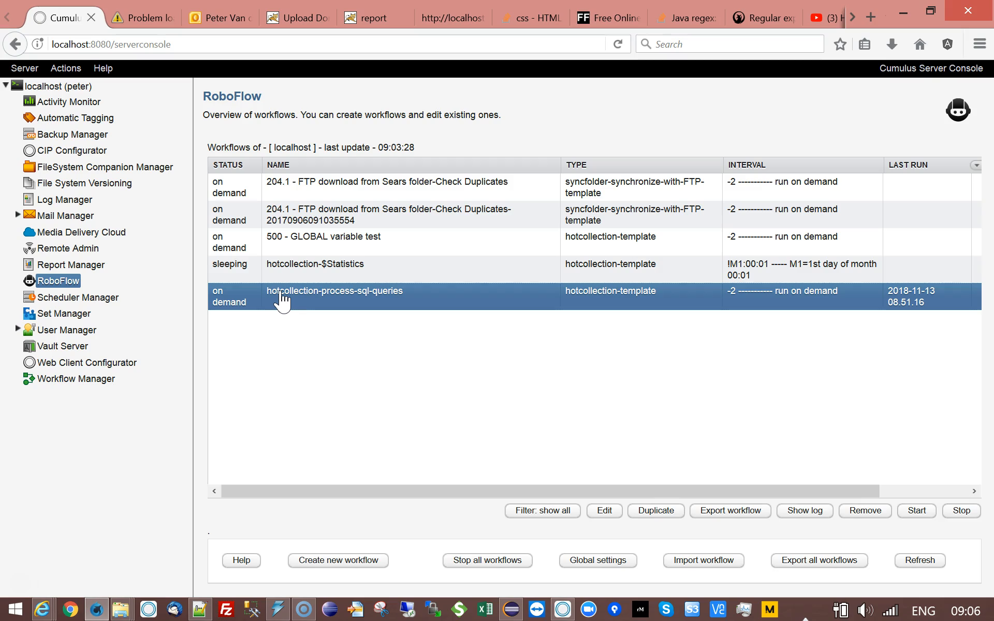
Switch to Cumulus and enable Submit Request in the asset information of jonny.pdf.
click(565, 610)
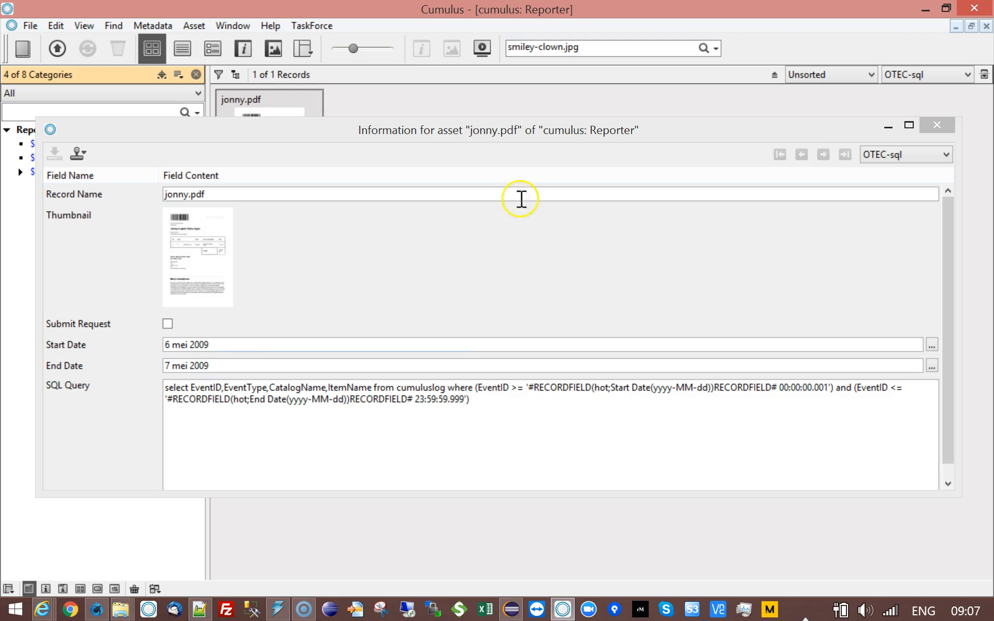
mouse_move(339, 140)
mouse_down()
mouse_move(397, 204)
mouse_move(365, 167)
mouse_move(336, 160)
mouse_up()
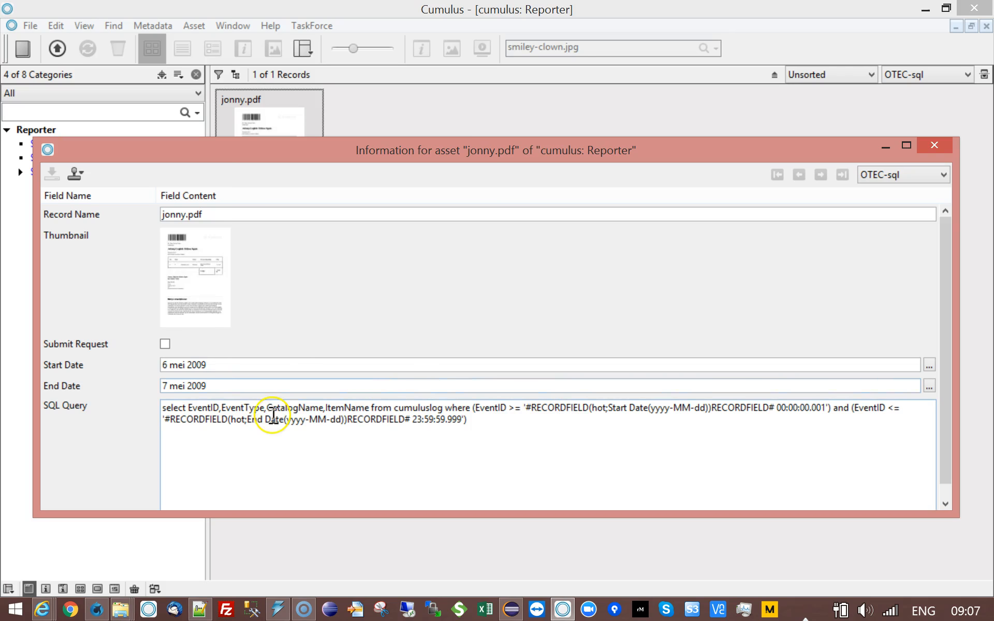
click(165, 343)
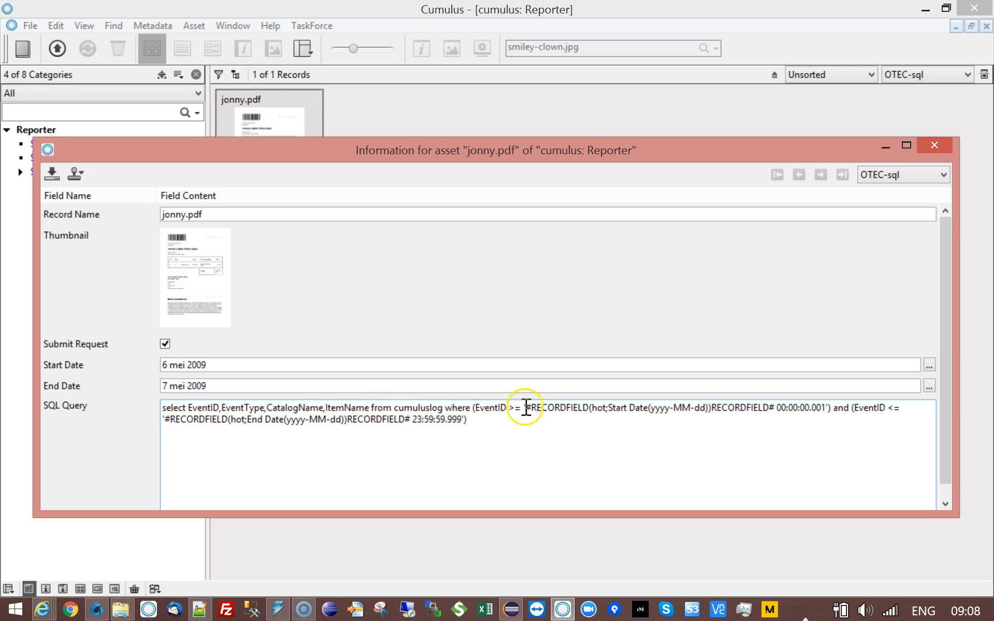
Highlight the Start Date record field placeholder and the first EventID condition in the SQL Query.
drag(529, 409, 773, 407)
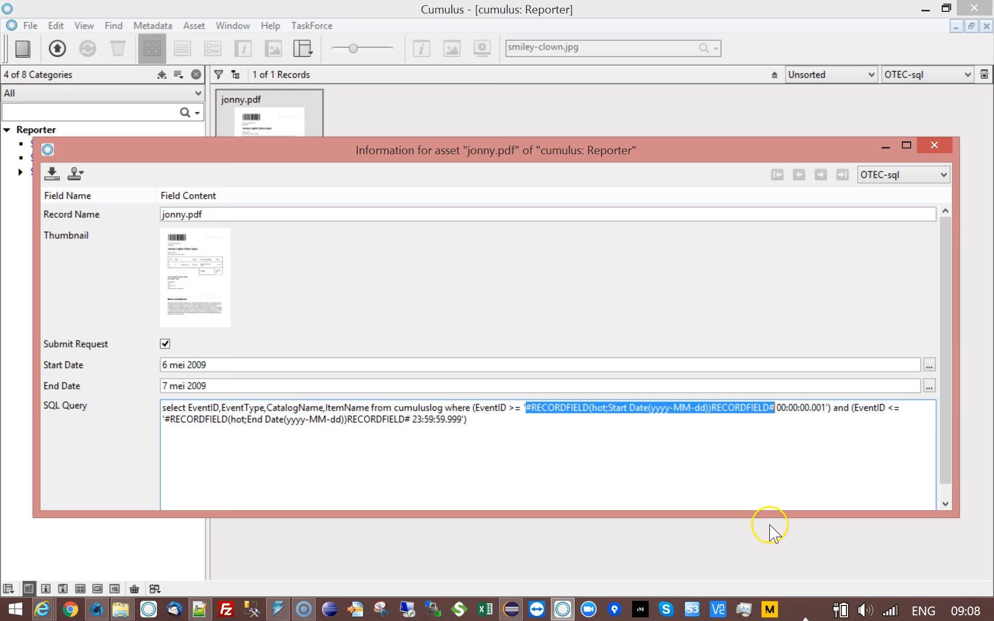
click(482, 407)
double_click(481, 408)
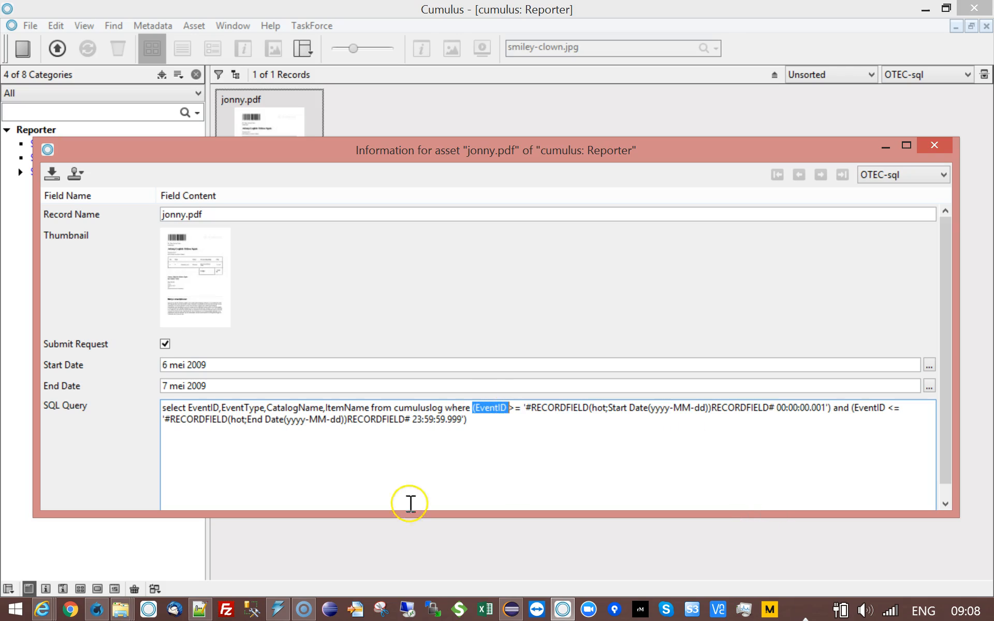
Switch to MySQL Query Browser and examine the start and end dates in the cumuluslog query and its EventID results.
click(277, 609)
key(ctrl+v)
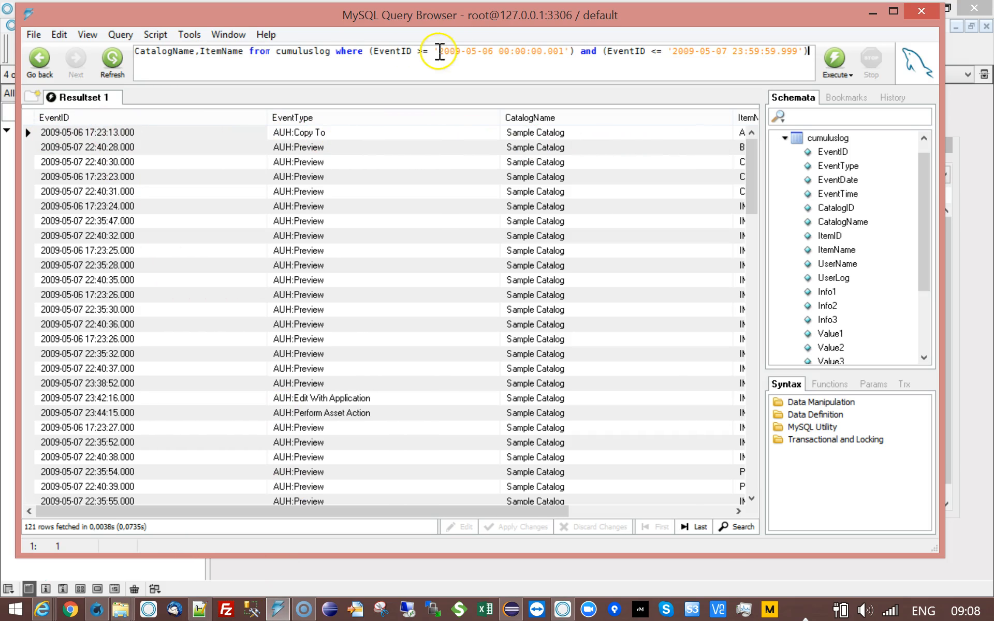
drag(439, 51, 493, 50)
drag(673, 51, 726, 51)
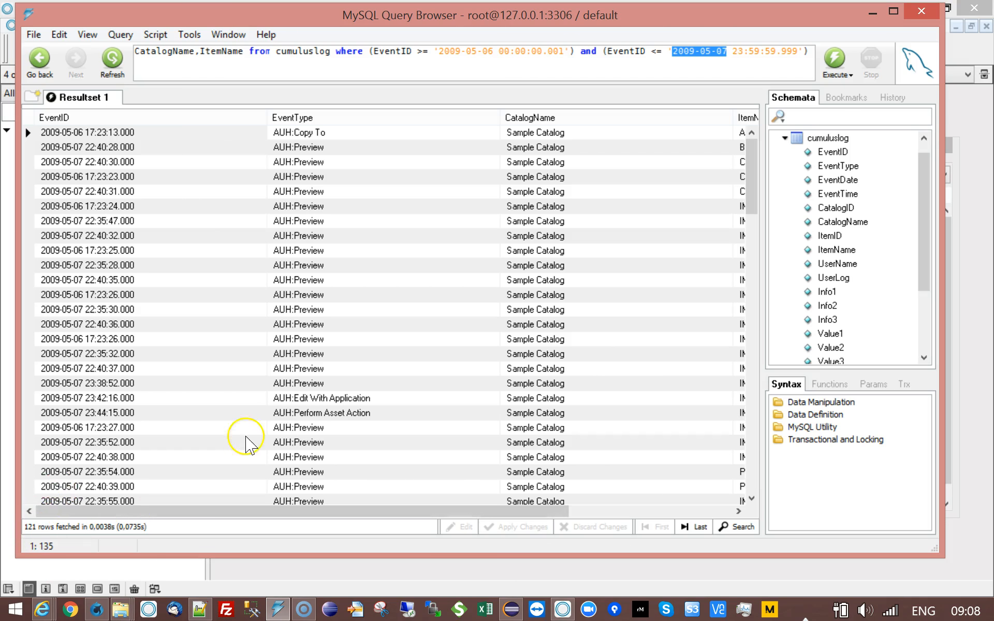
mouse_move(136, 513)
mouse_down()
mouse_move(273, 575)
mouse_move(348, 582)
mouse_move(137, 517)
mouse_up()
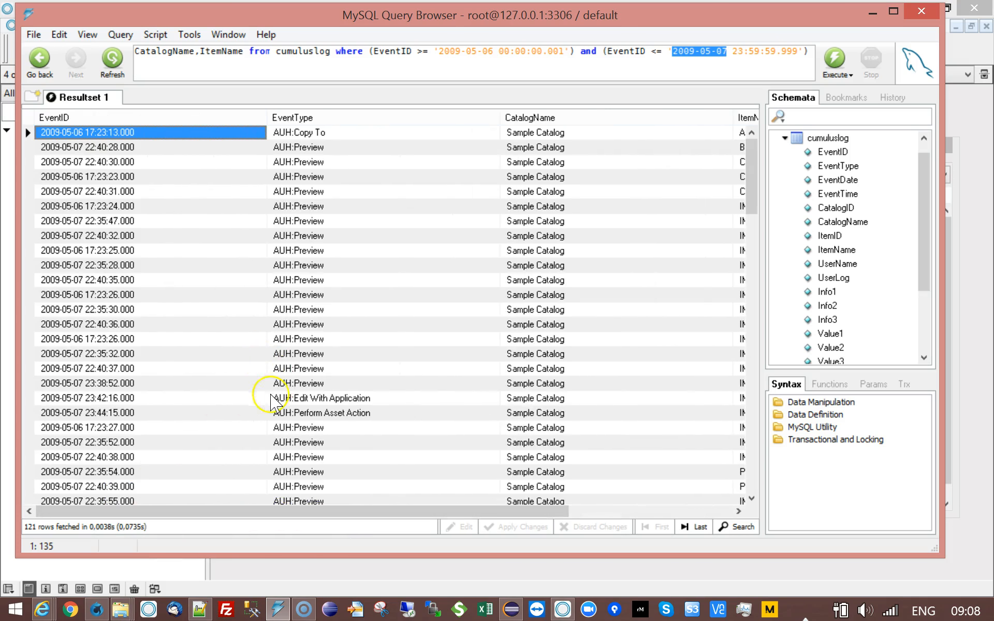
Return to Cumulus and examine the Start Date placeholder's field name, yyyy-MM-dd format and time suffix in the SQL Query.
click(875, 11)
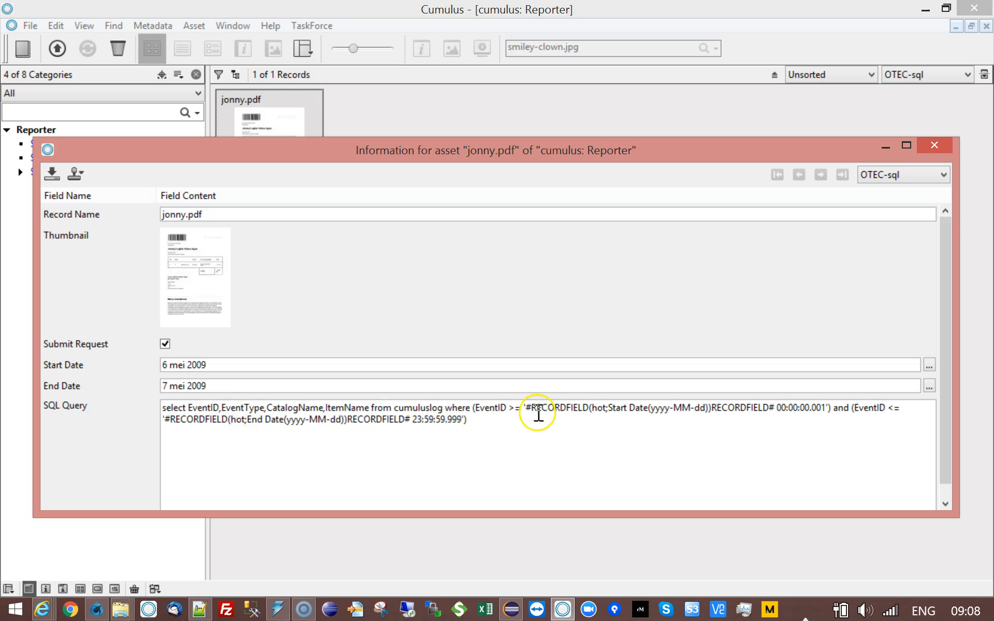
drag(526, 407, 763, 409)
click(763, 408)
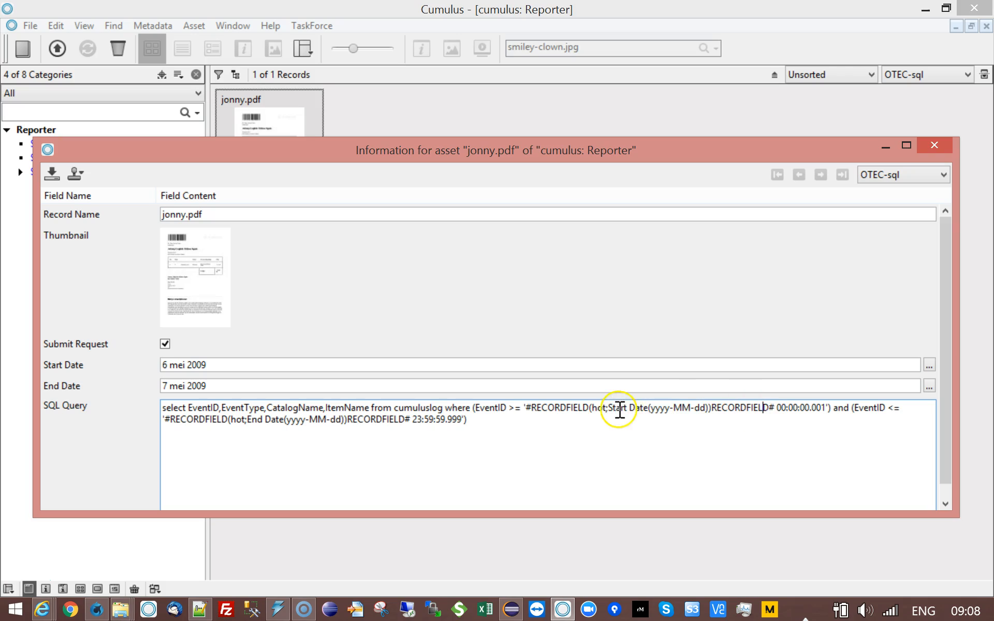
drag(608, 409, 648, 414)
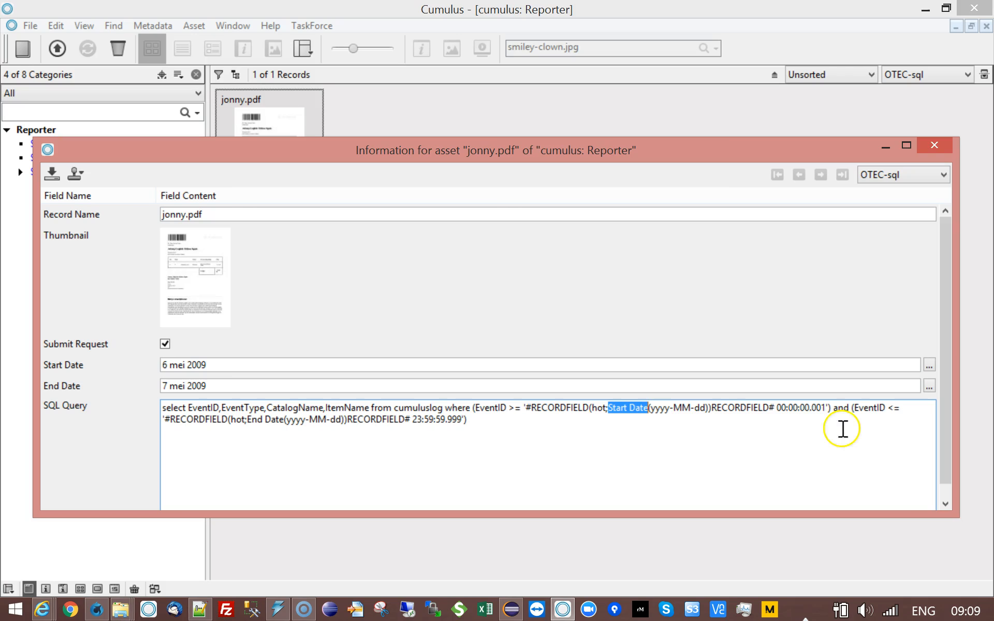
click(646, 407)
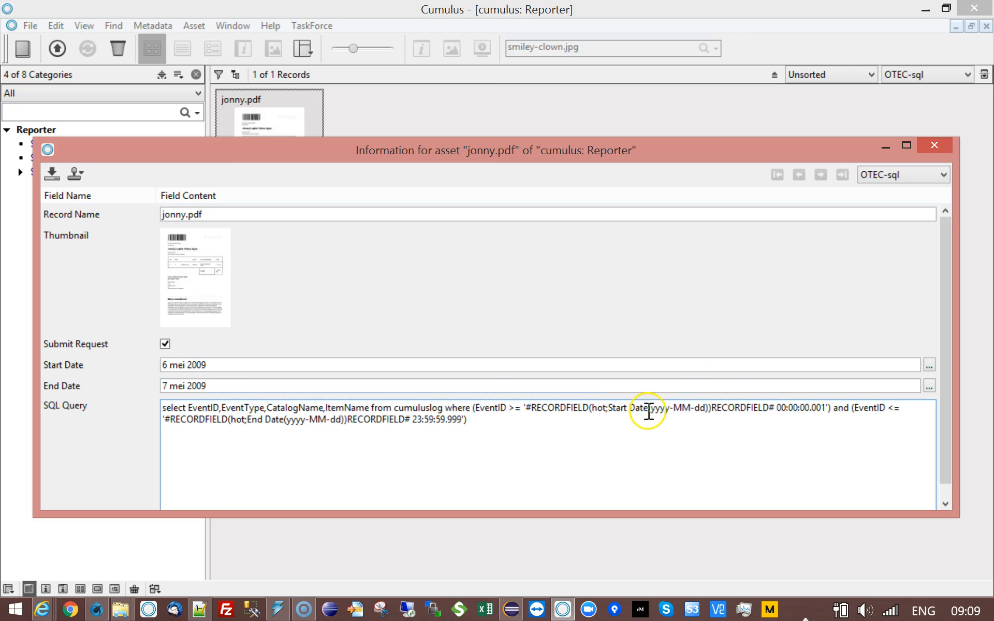
drag(650, 412, 711, 413)
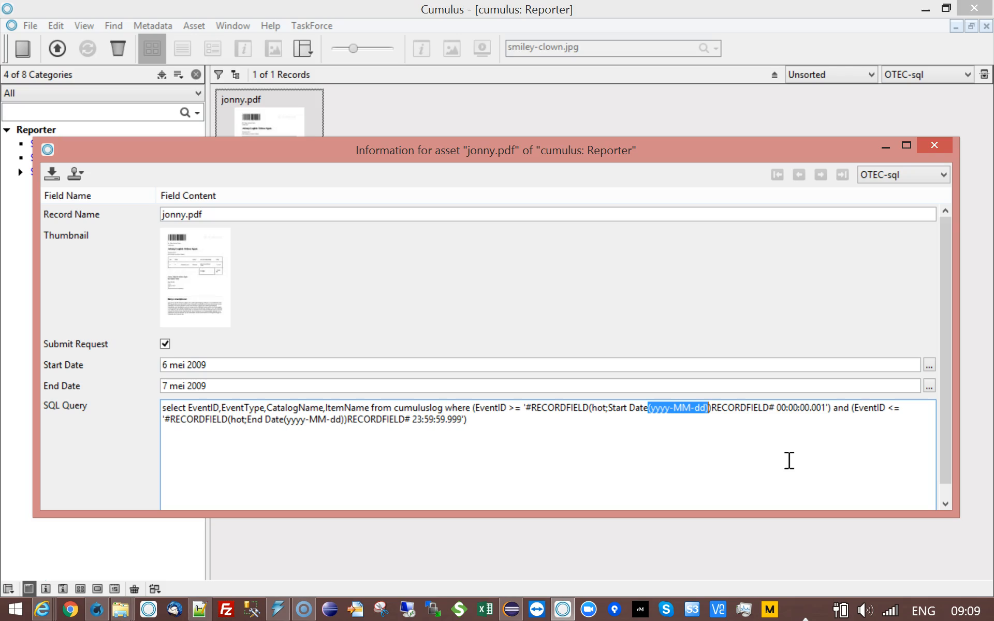
click(776, 410)
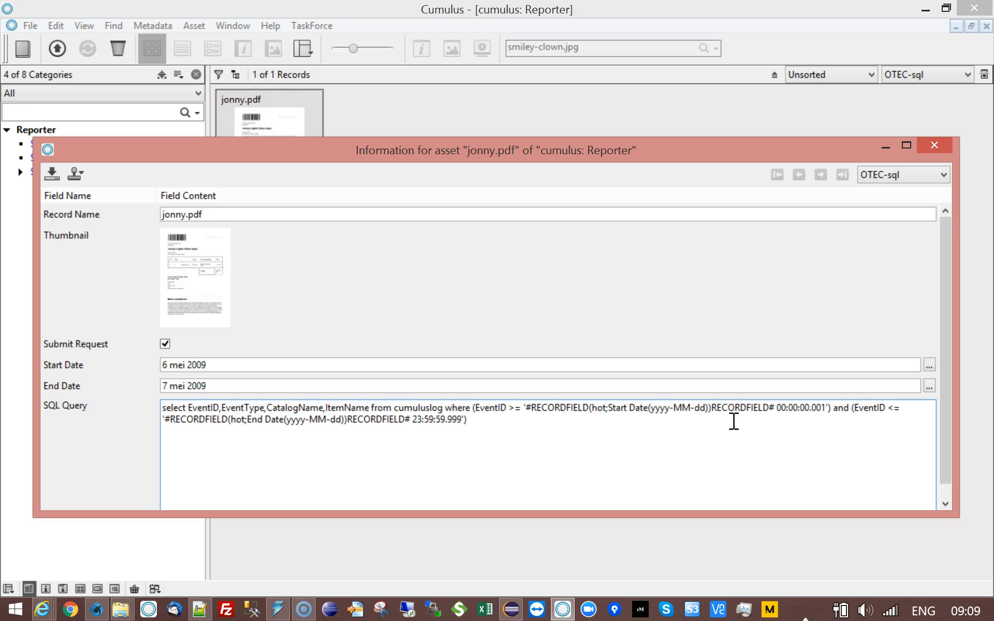
click(779, 414)
click(516, 459)
Compare with the query in MySQL Query Browser and set the start time in jonny.pdf's SQL Query to 00:00:00.000.
click(278, 610)
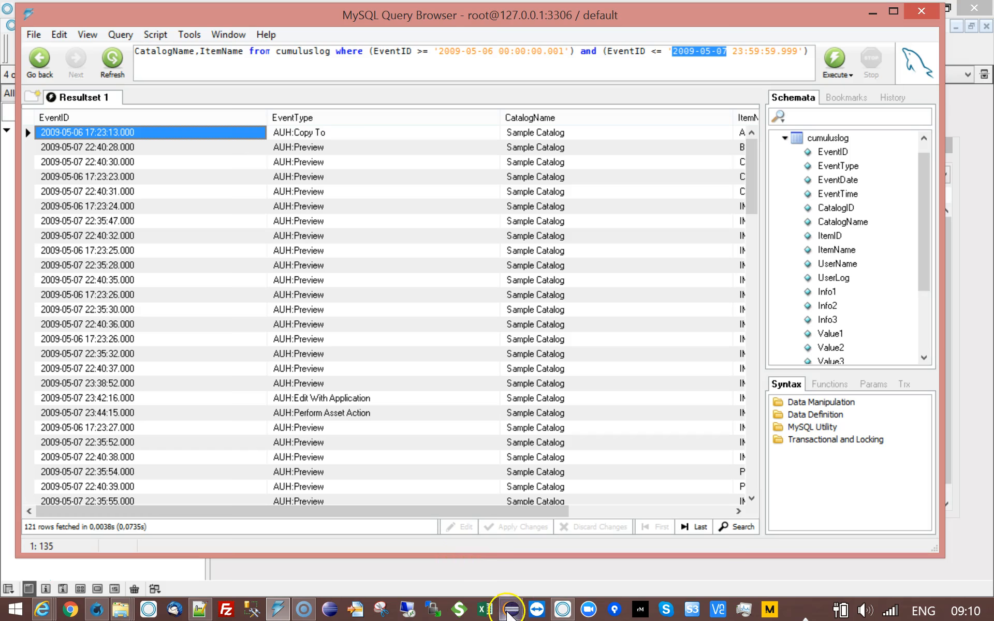
click(563, 609)
click(825, 409)
key(BackSpace)
text(00:00:00.000') and (EventID <=)
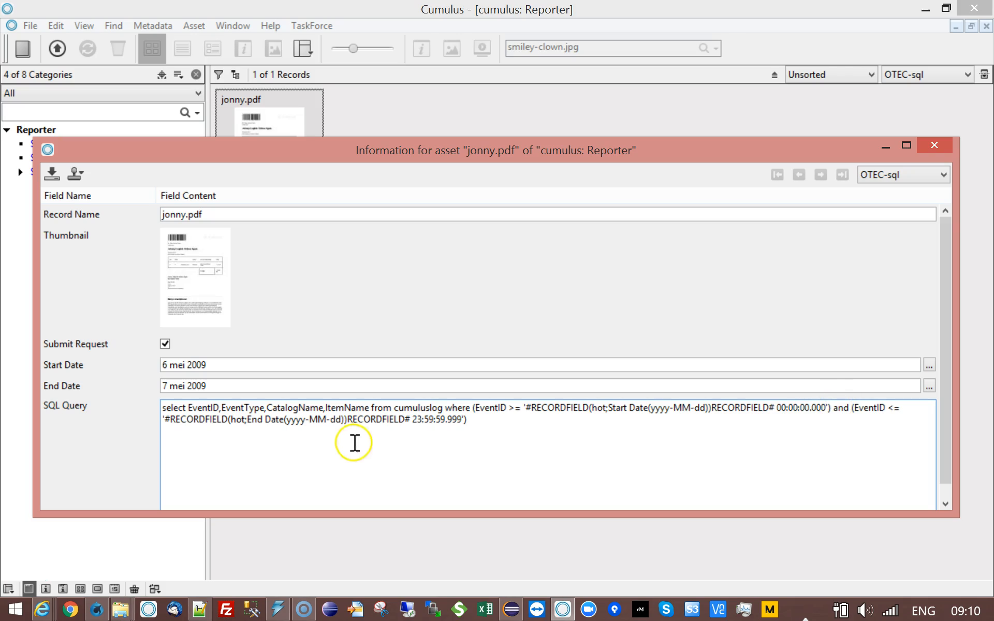
Review the End Date placeholder in the SQL Query and save the changes to the jonny.pdf record.
click(459, 420)
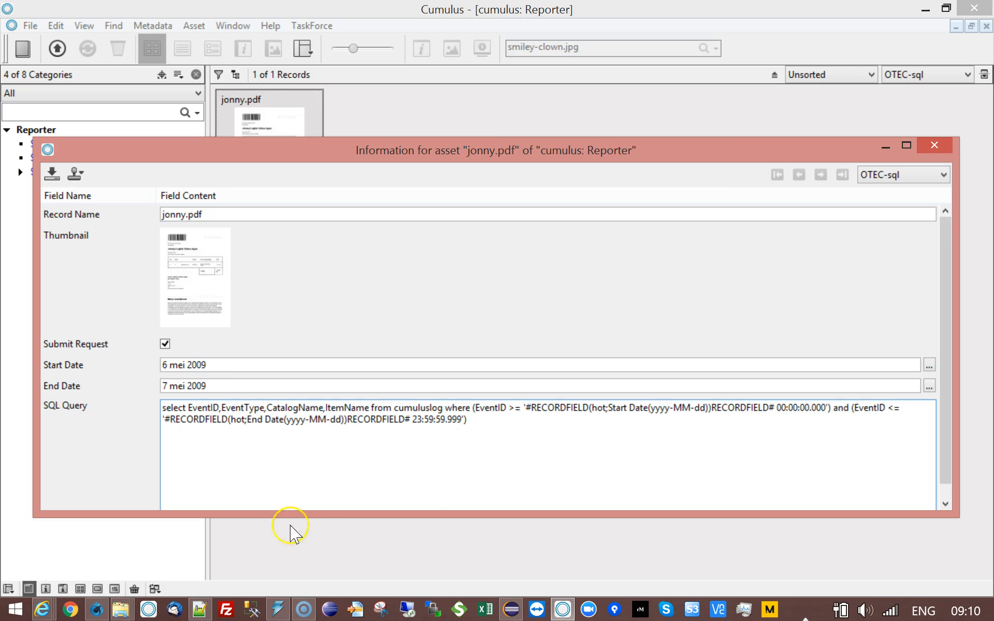
drag(247, 419, 282, 420)
click(310, 419)
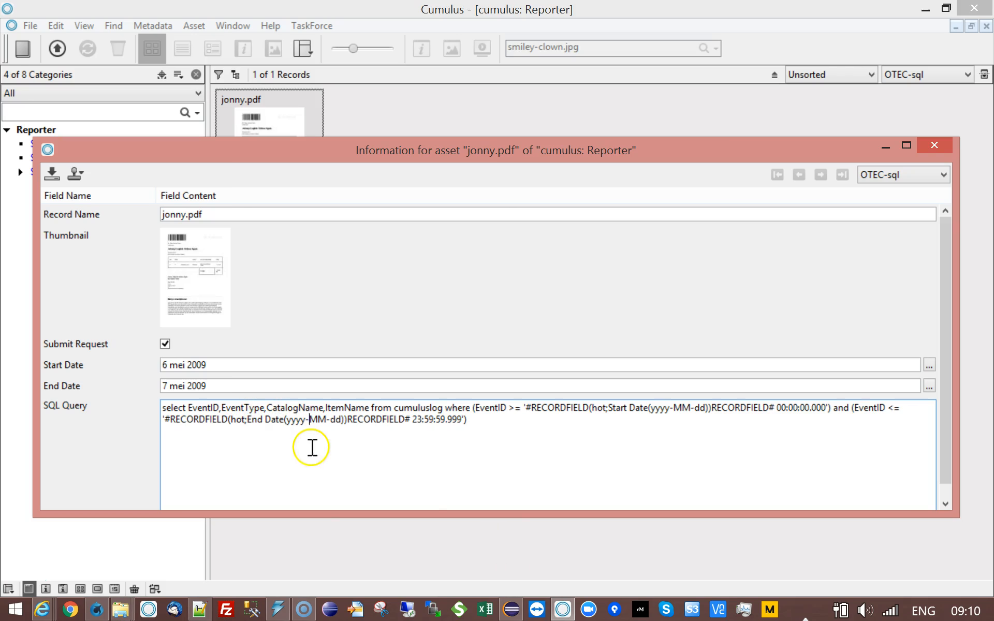
click(53, 177)
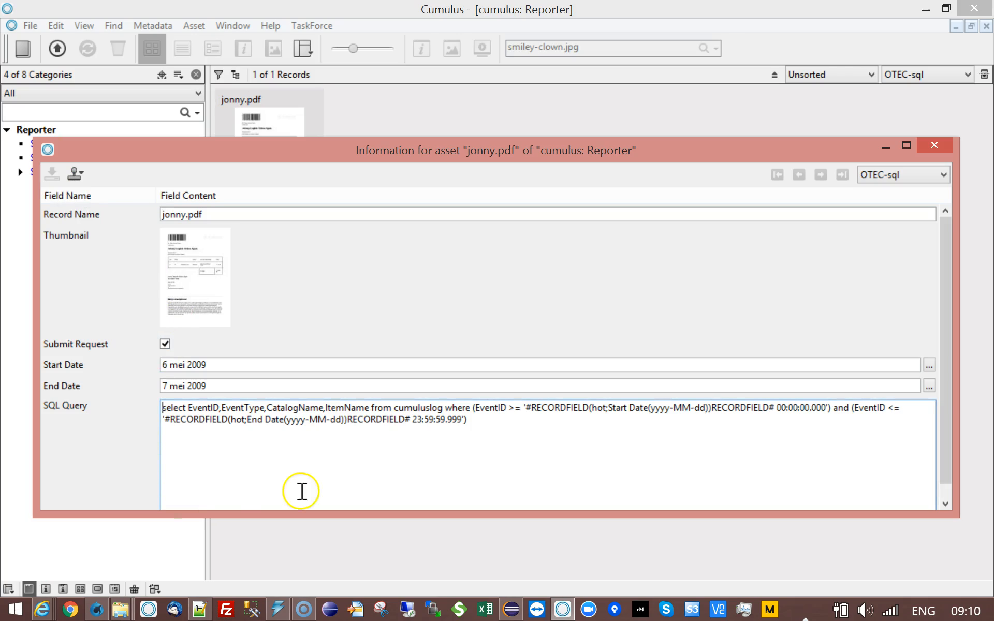
Switch to the Cumulus Server Console, start the hotcollection-process-sql-queries workflow and review its log.
click(103, 611)
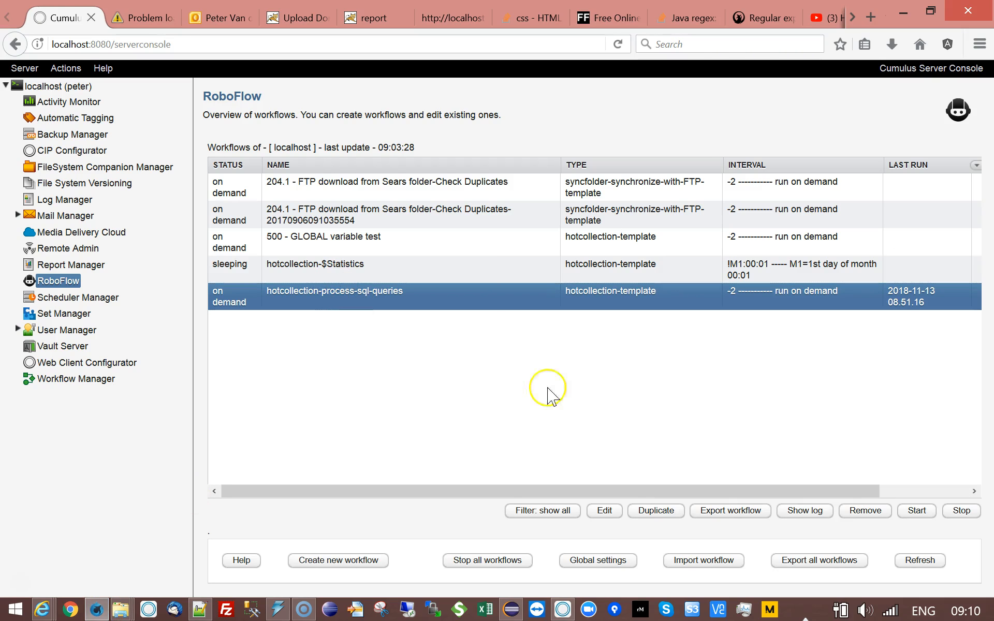
click(916, 512)
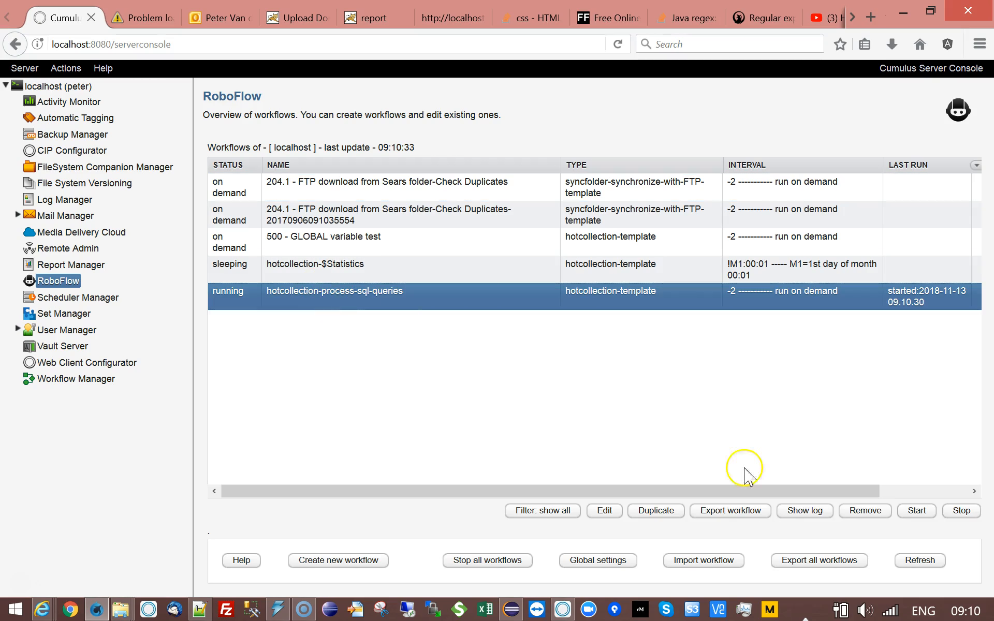
click(809, 513)
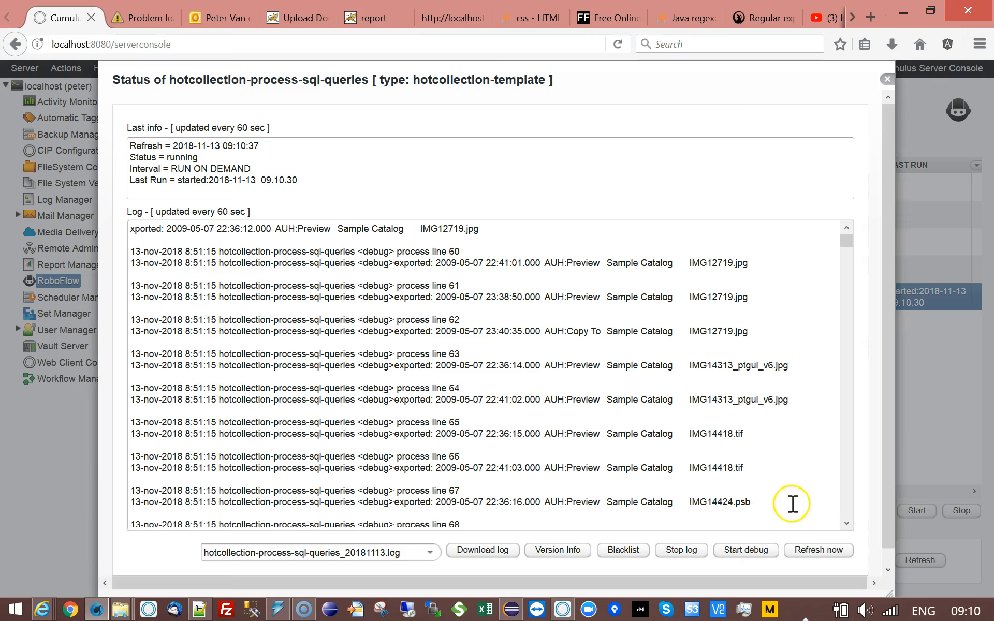
drag(846, 241, 846, 189)
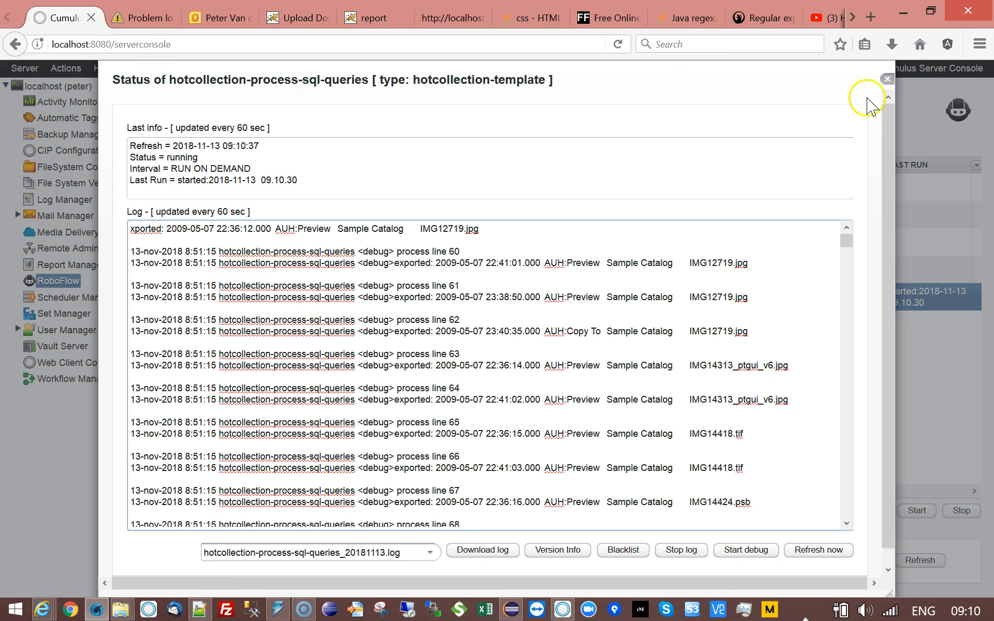
click(888, 80)
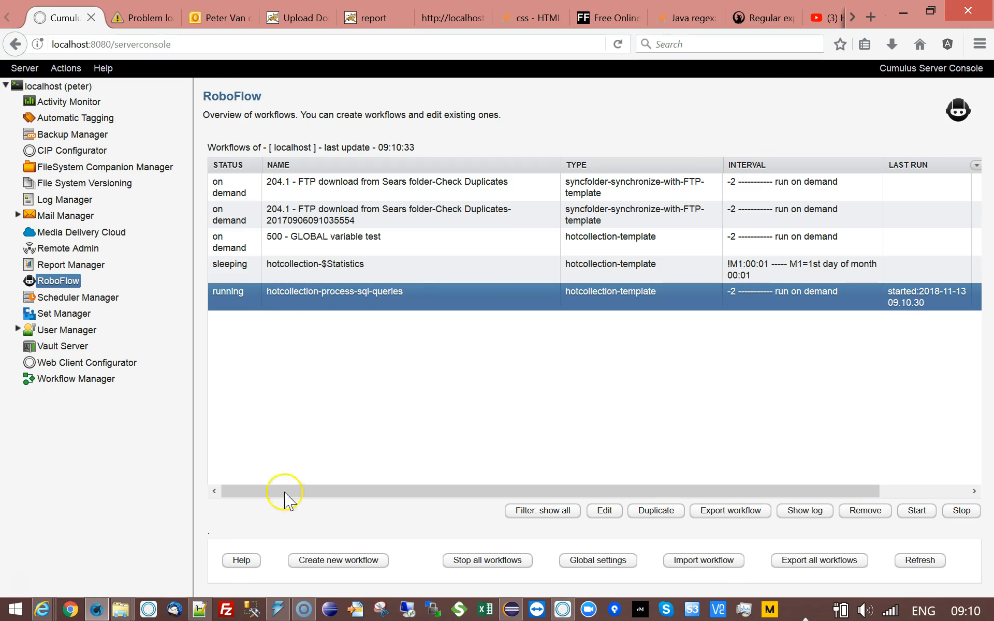
Switch to the export-sql folder and open the newest export file, 2018-11-13_091030500.txt.
mouse_move(123, 614)
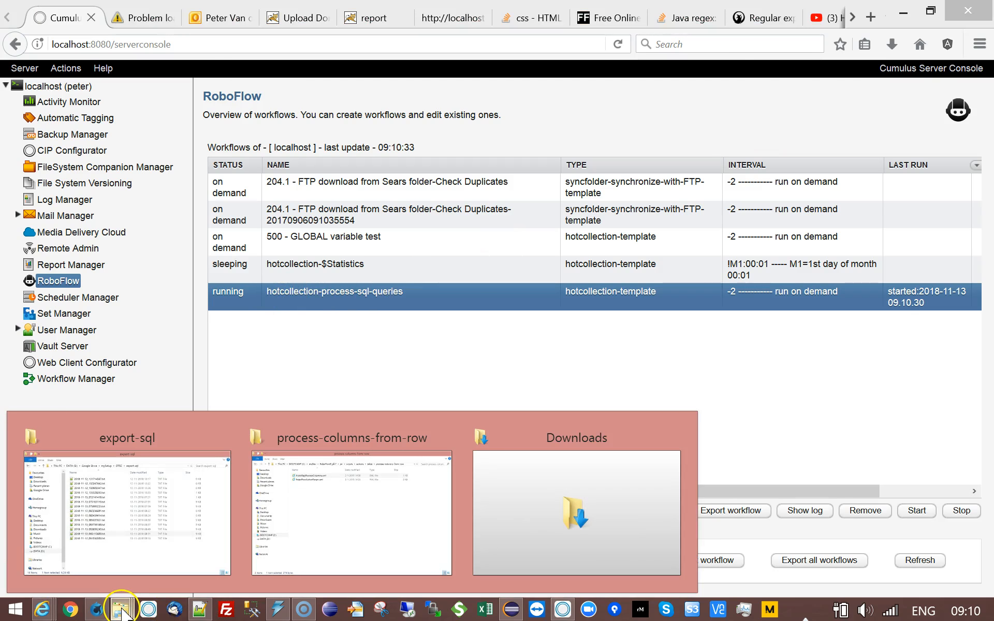
click(181, 541)
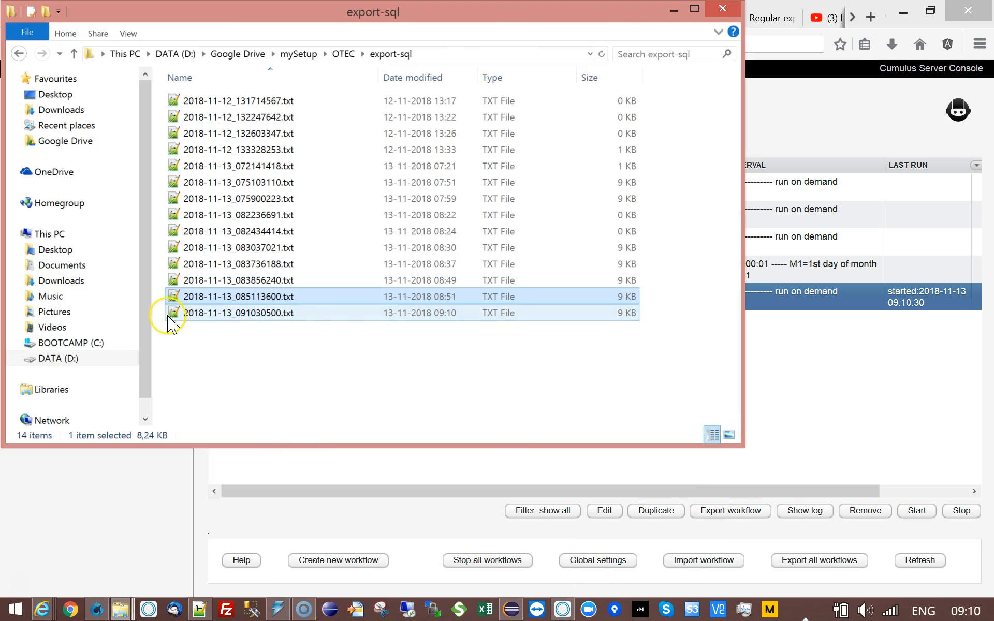
click(169, 316)
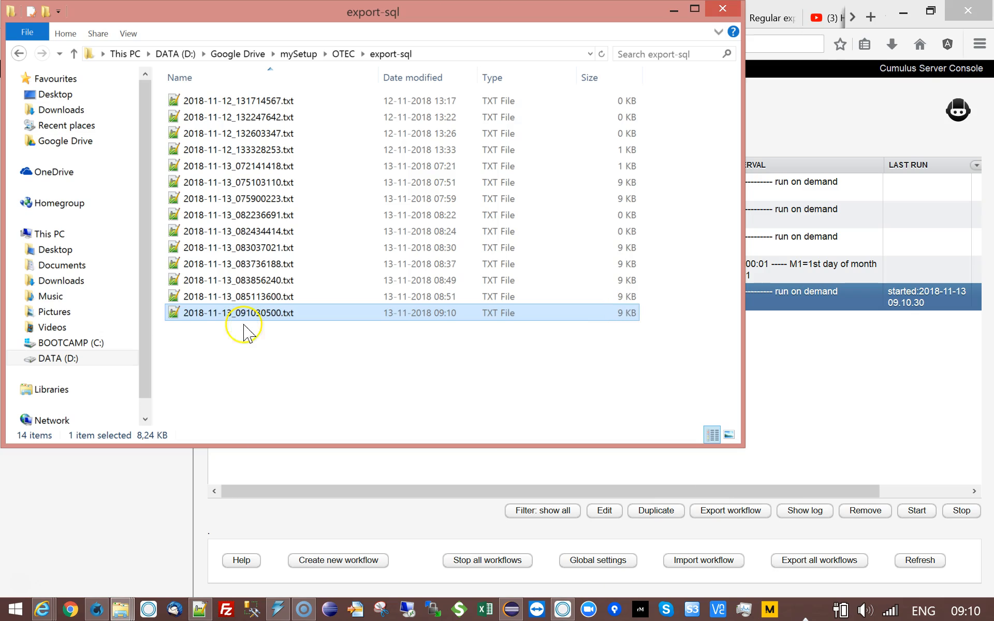
double_click(176, 313)
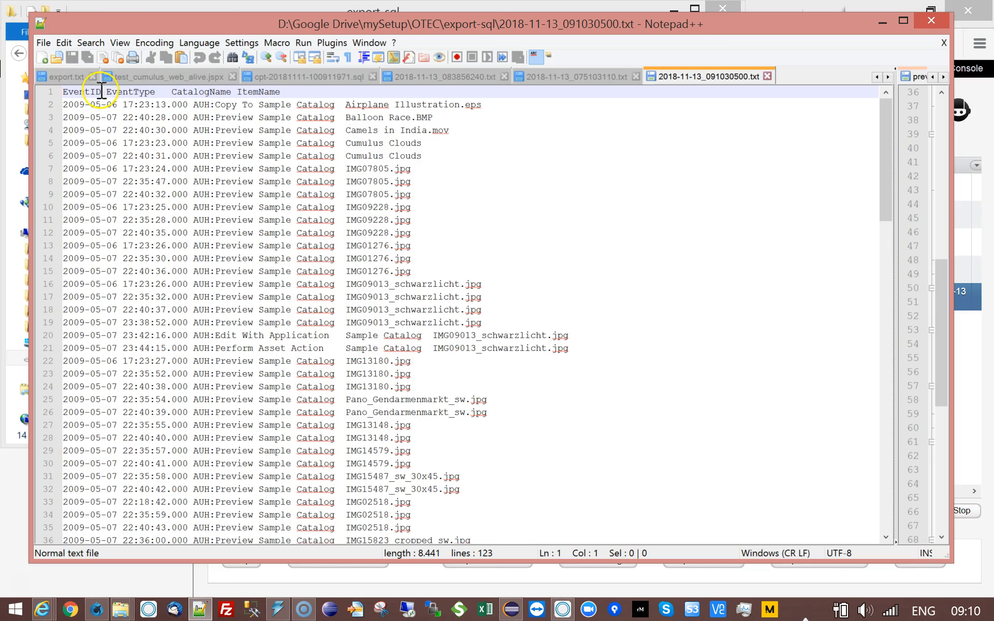
Examine the column separators and line endings of the exported text by toggling the display of all characters, and minimize the editor.
click(345, 57)
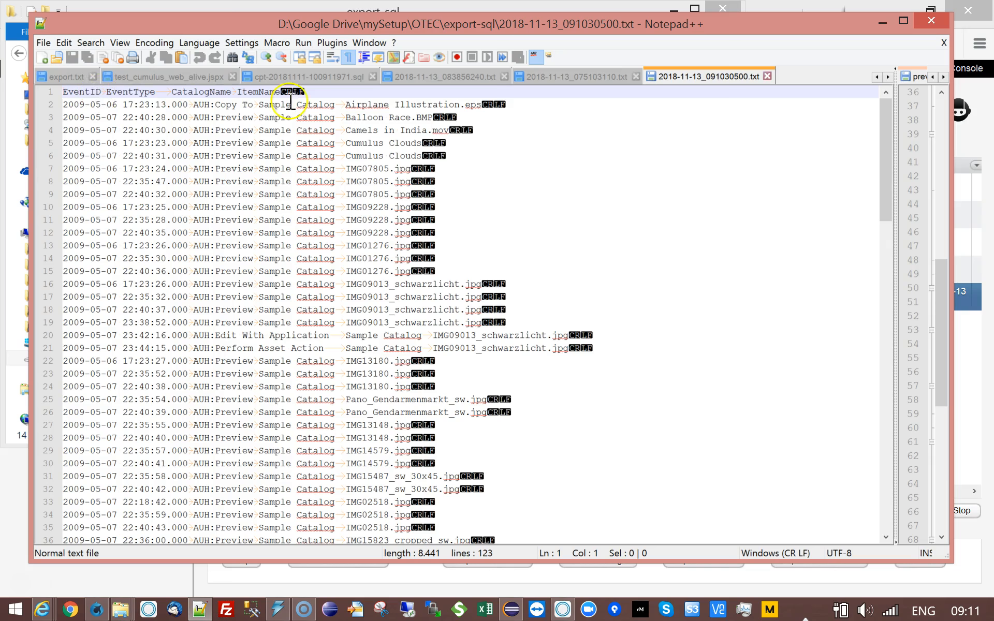
click(348, 57)
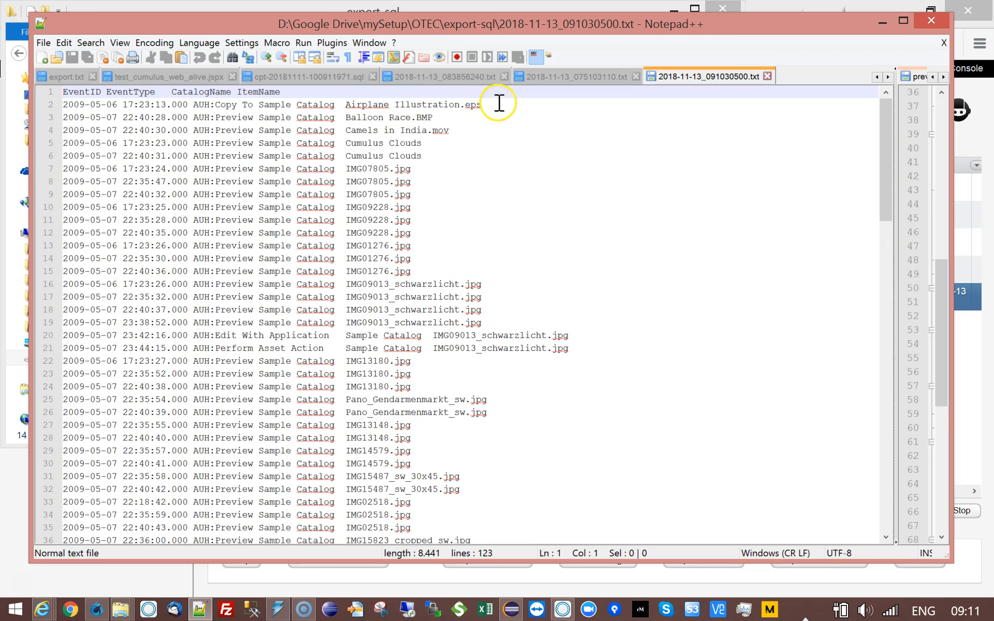
click(348, 56)
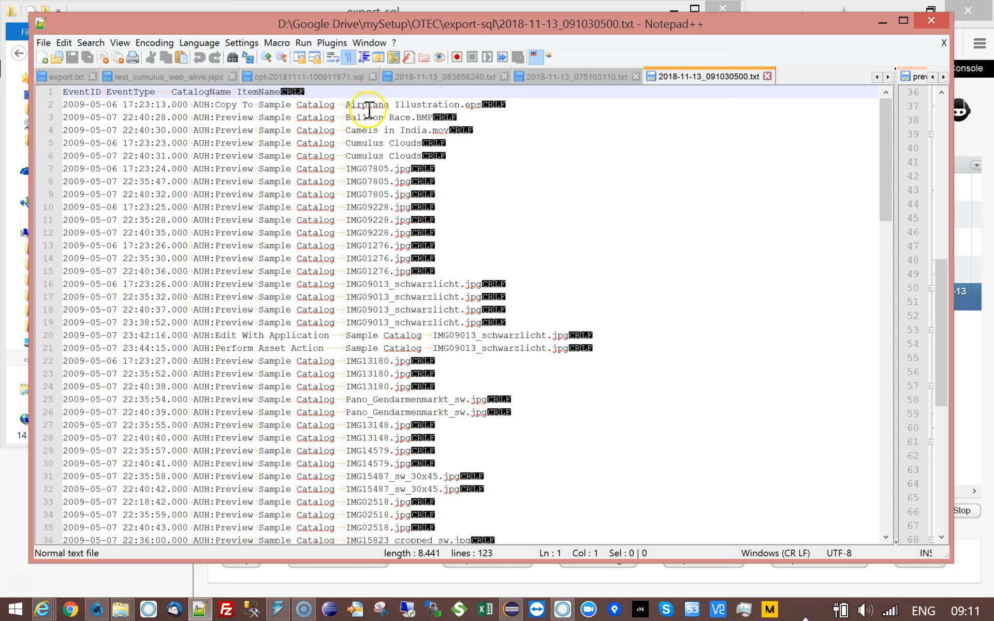
click(348, 57)
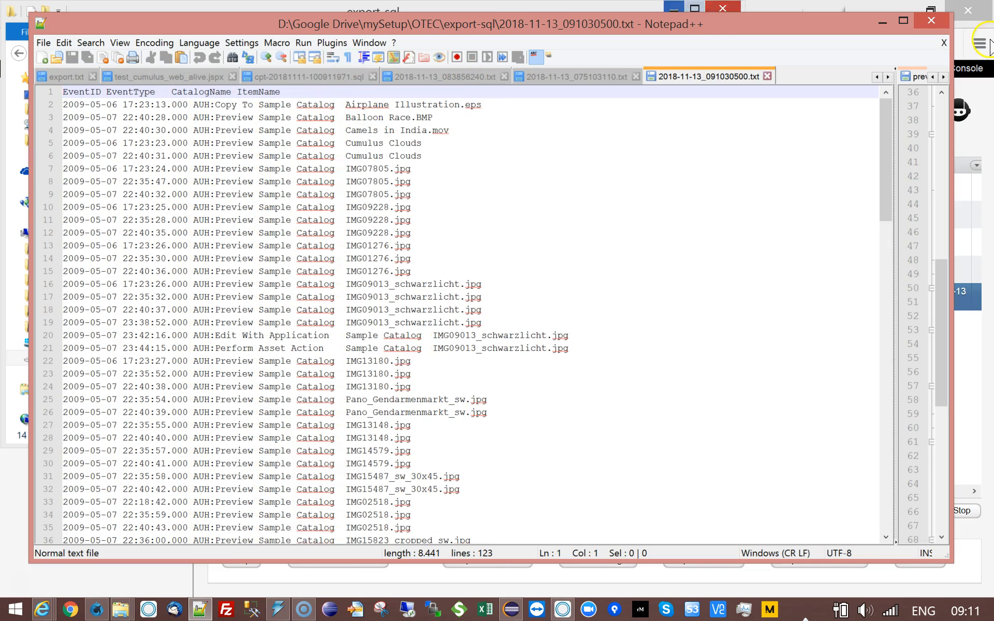
click(882, 22)
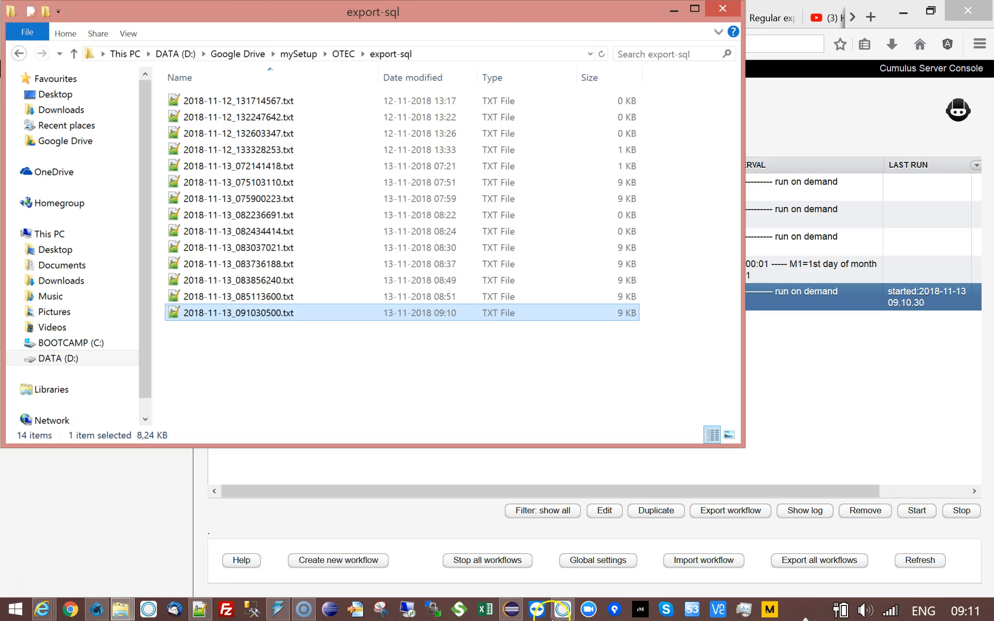
Switch back to Cumulus and check the Submit Request state of jonny.pdf.
click(559, 611)
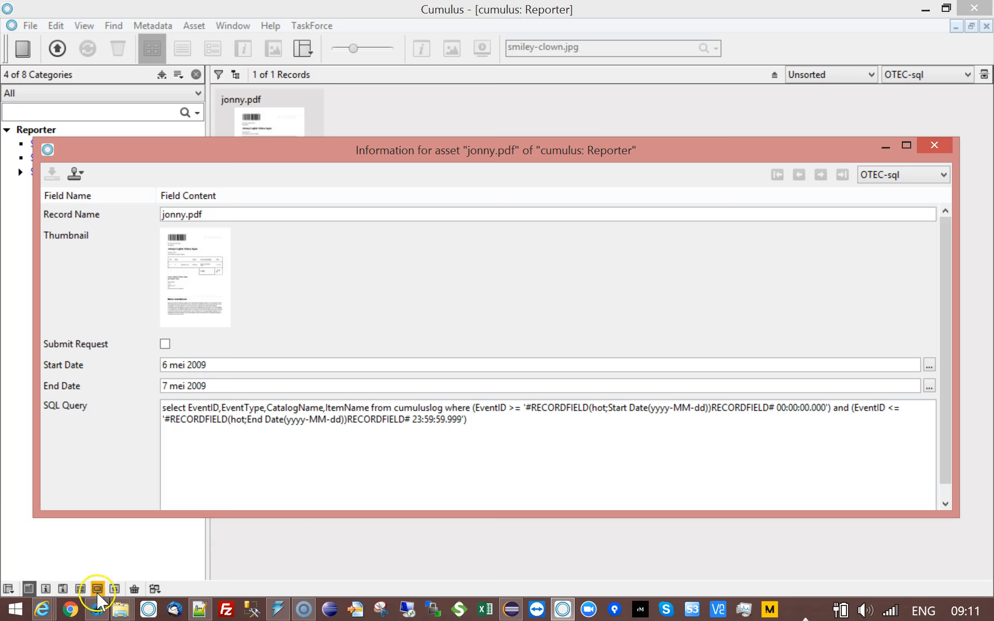
mouse_move(98, 616)
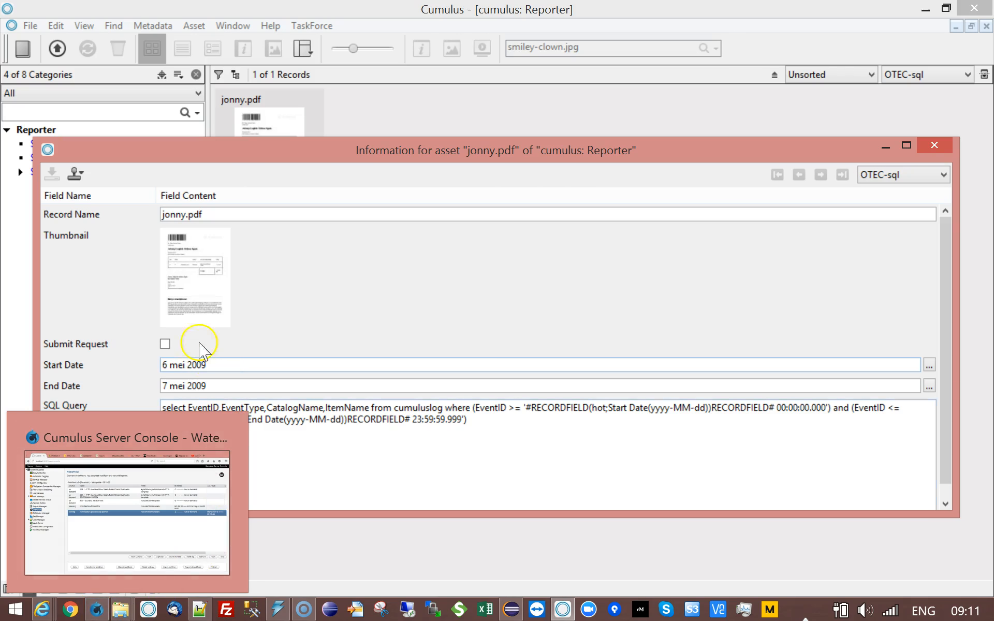
Enable Submit Request for jonny.pdf and save the record.
click(166, 369)
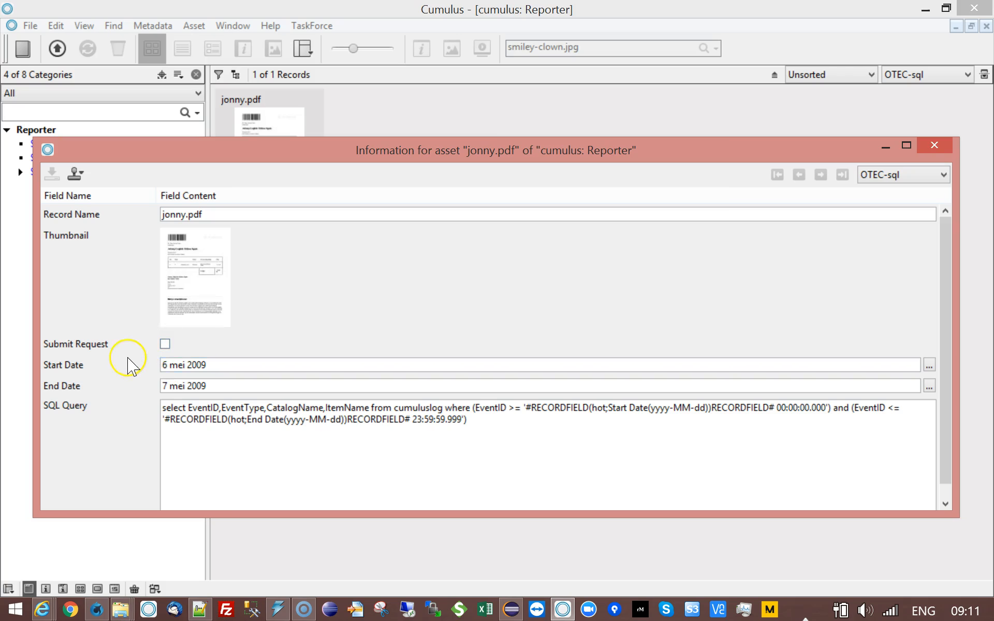
click(166, 344)
click(52, 174)
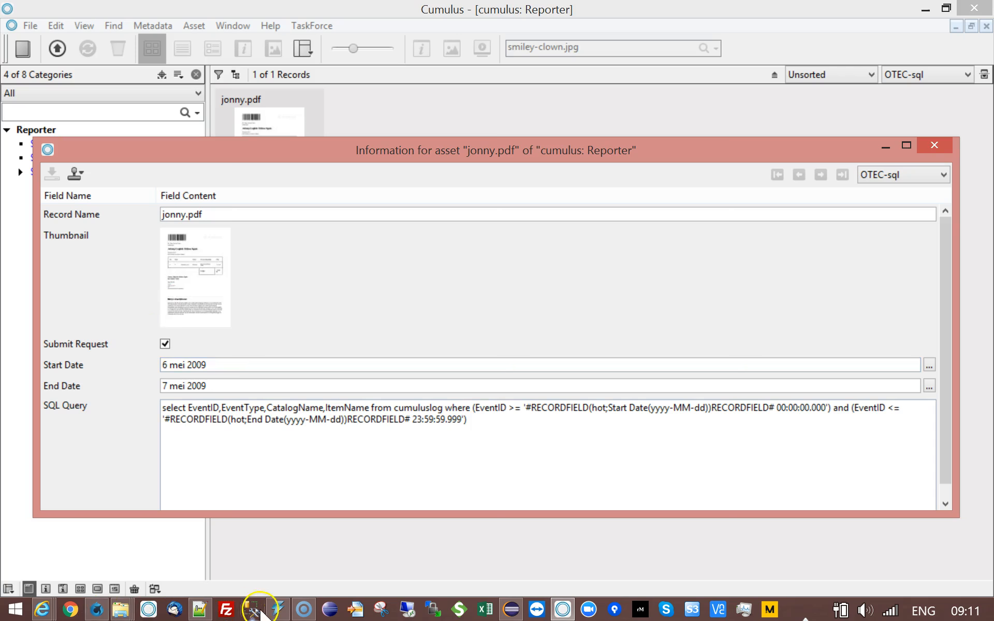
Switch to the Cumulus Server Console, open the parameters of hotcollection-process-sql-queries and review the Catalog and Import trigger folder entries.
click(96, 609)
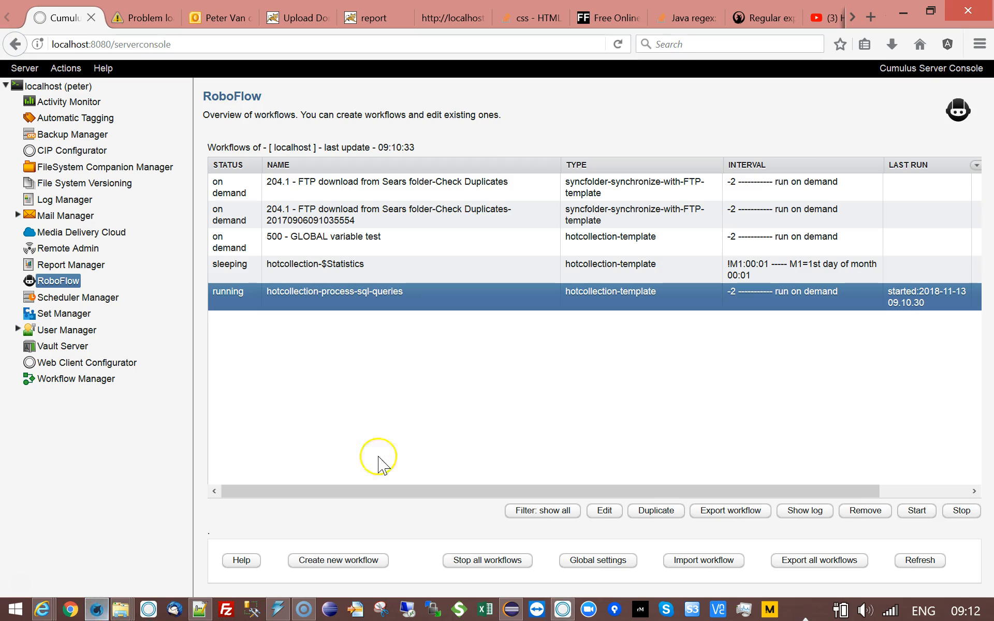
double_click(339, 291)
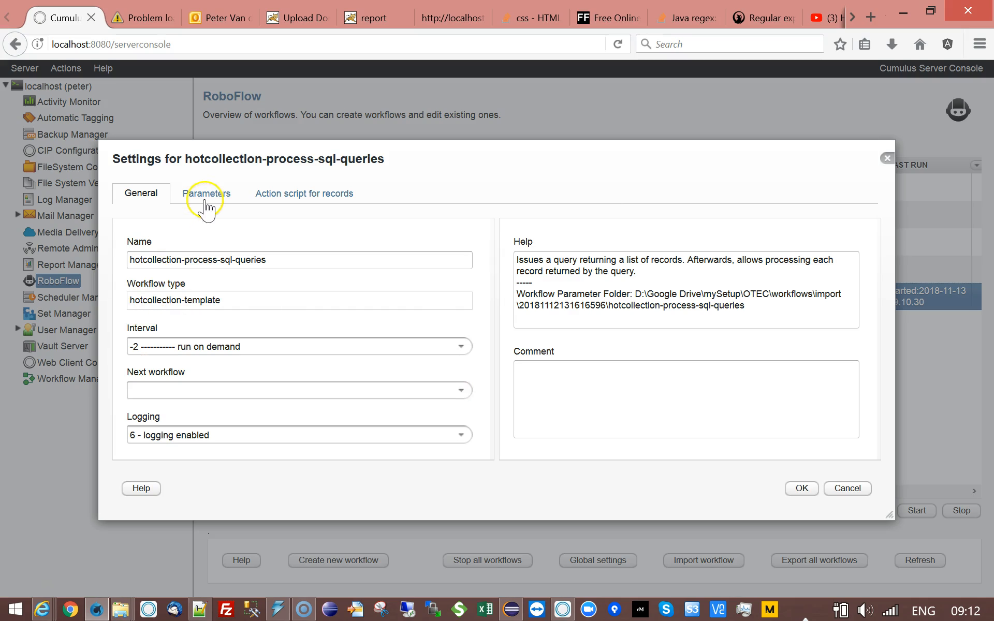
click(207, 195)
drag(250, 150, 135, 59)
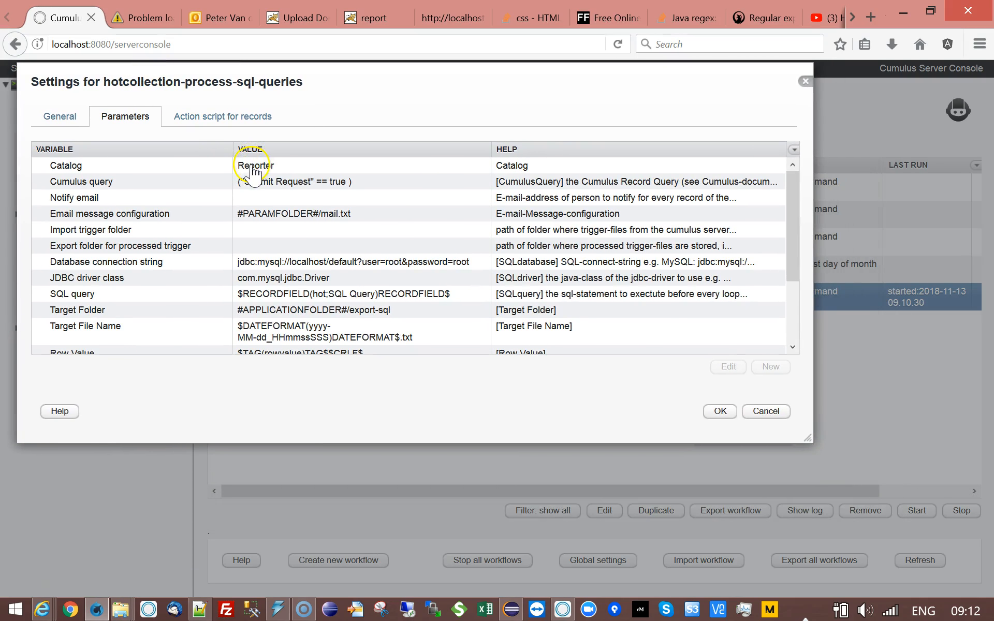
click(251, 167)
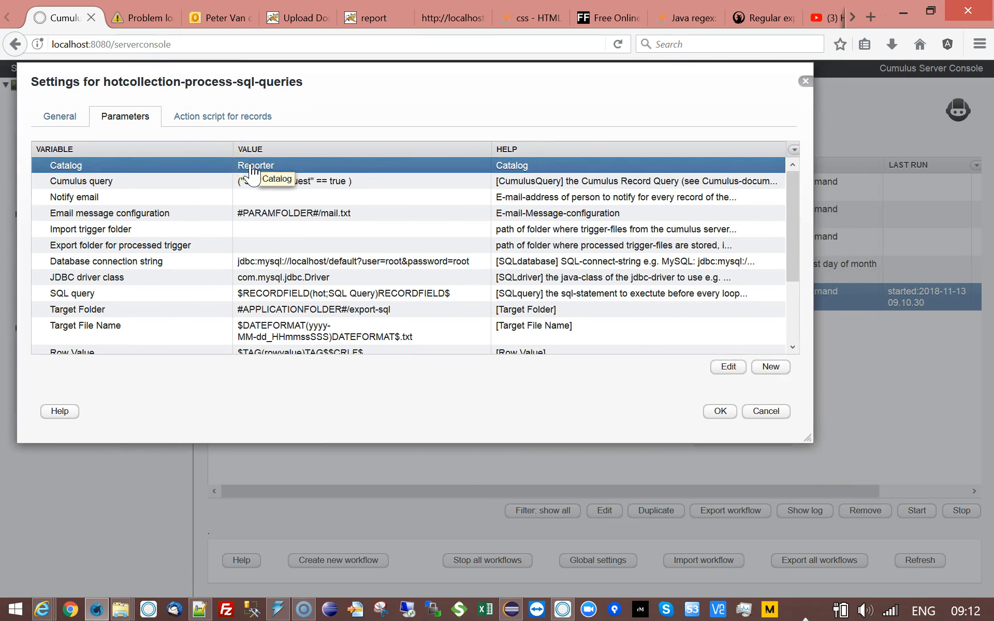
click(65, 229)
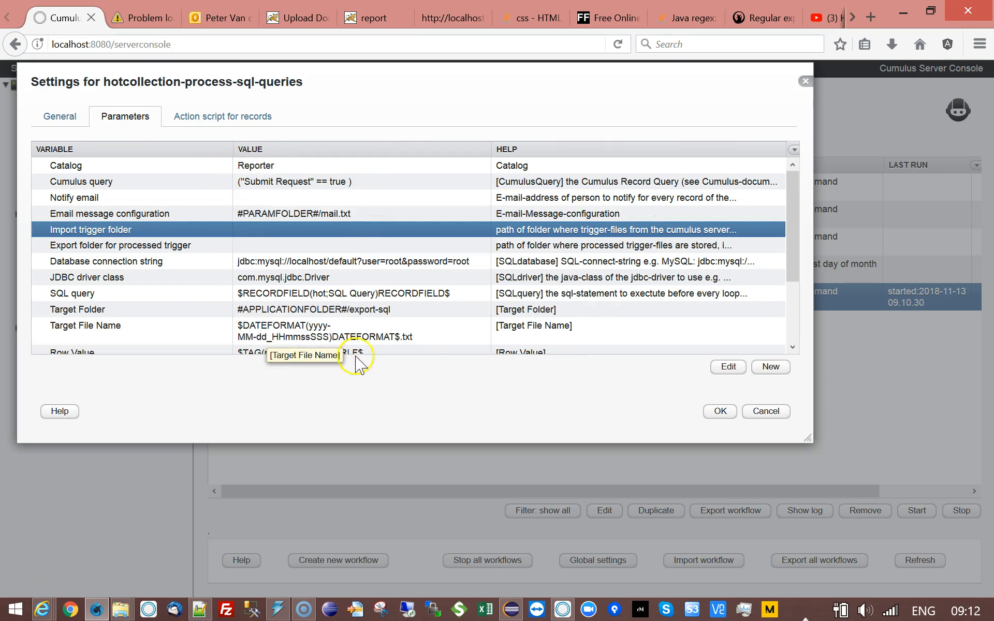
Examine the workflow's Database connection string, JDBC driver class and SQL query parameters.
click(110, 262)
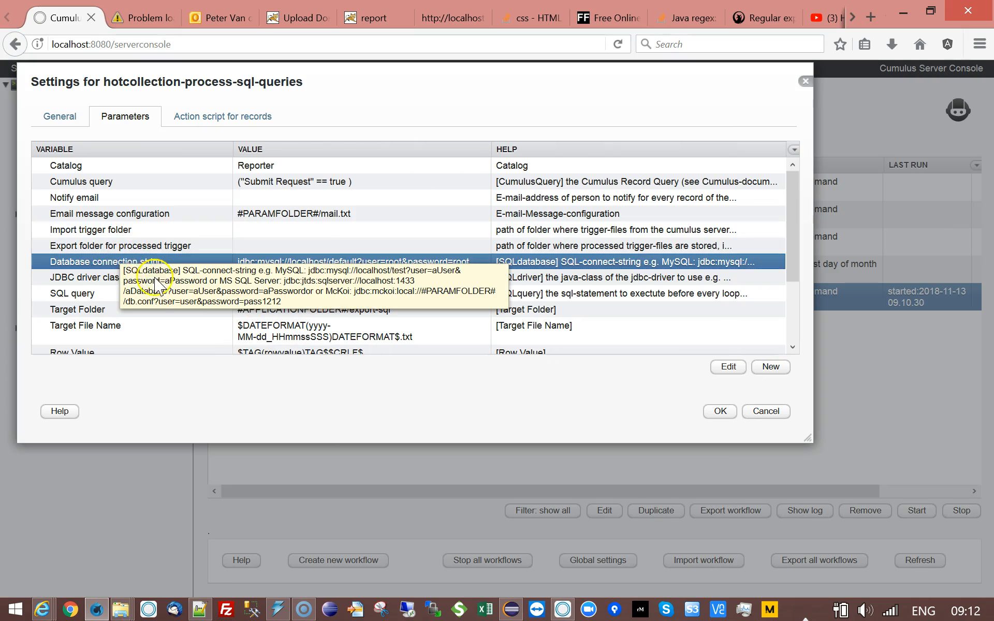
click(83, 279)
click(80, 295)
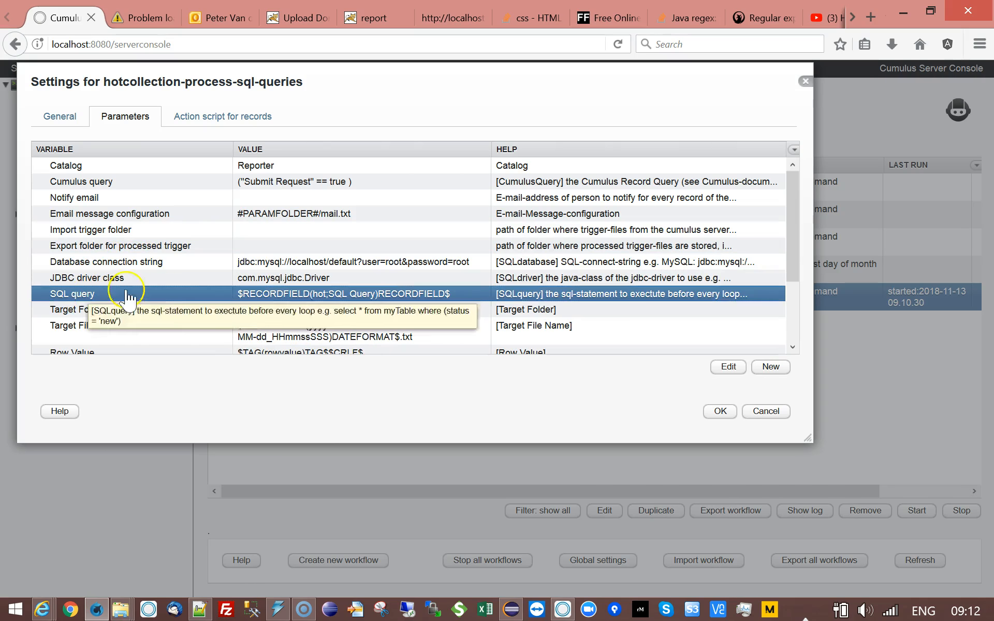
click(111, 261)
click(103, 277)
click(107, 262)
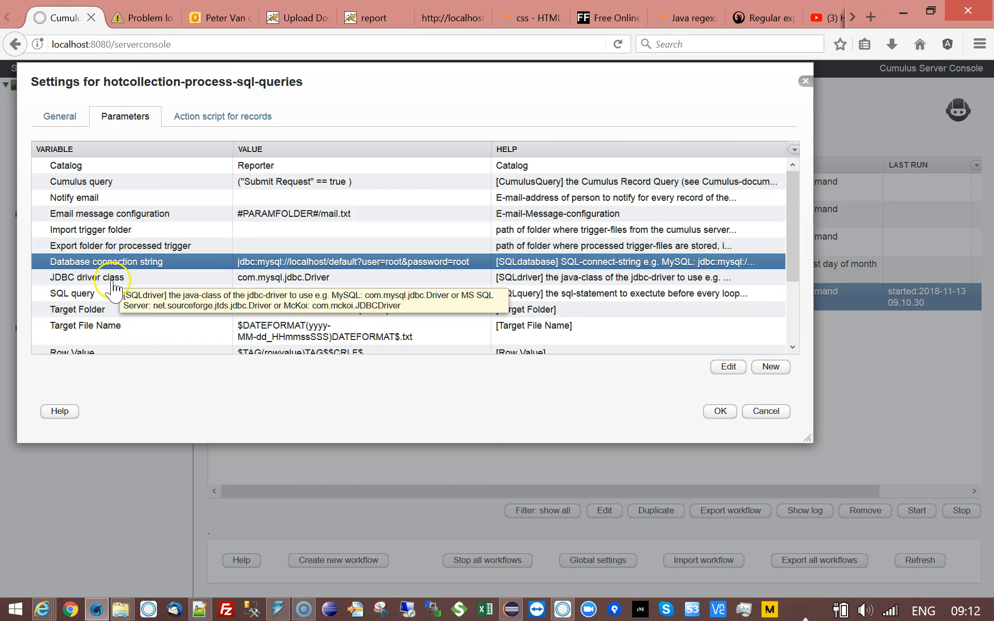
click(111, 277)
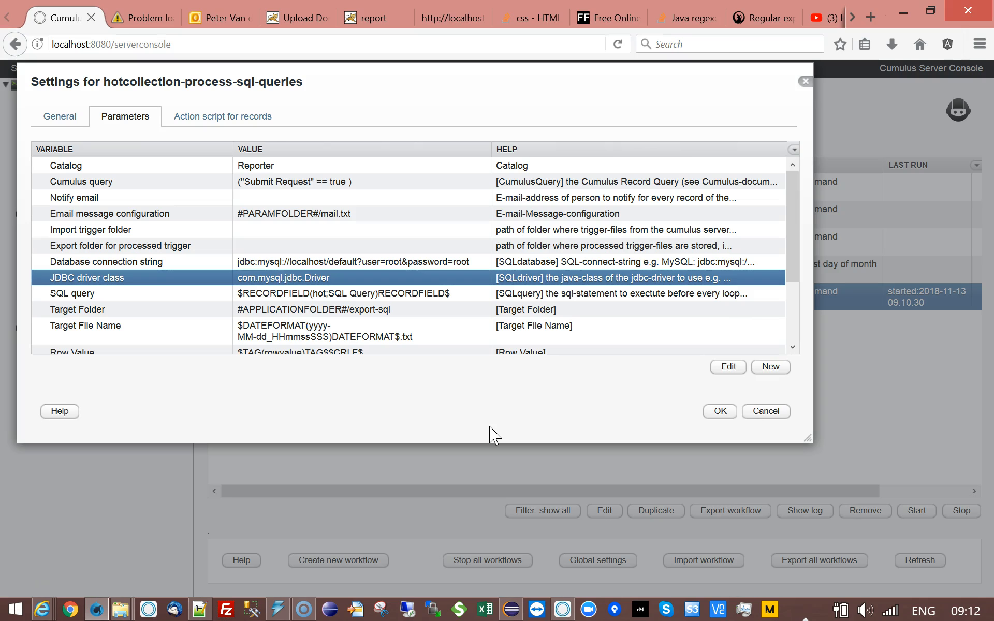
Open the Database connection string parameter, examine the MS SQL Server example in its comment, and close it without changes.
double_click(384, 263)
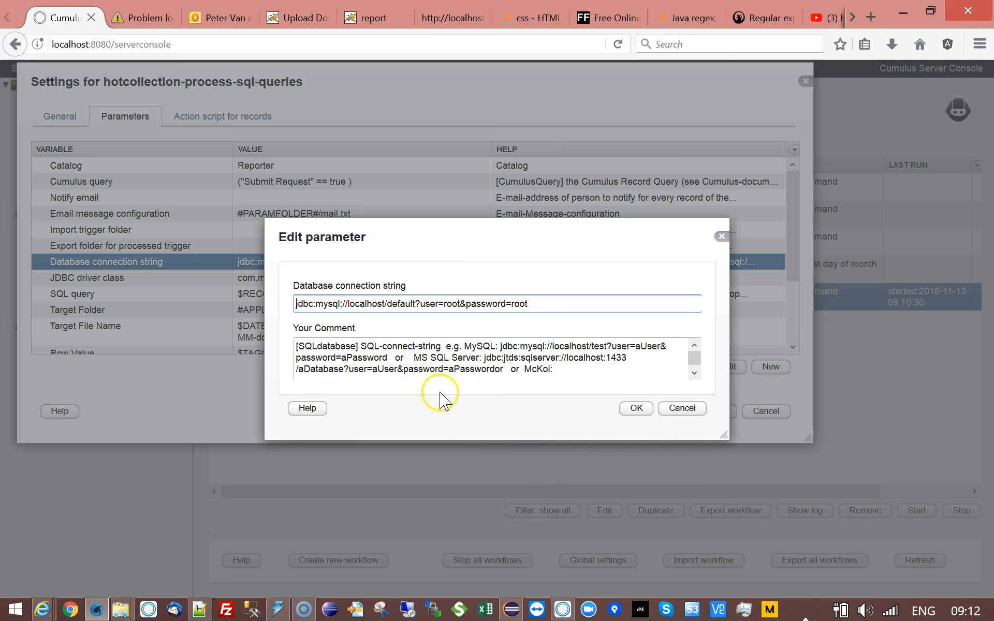
click(486, 357)
drag(486, 358, 353, 369)
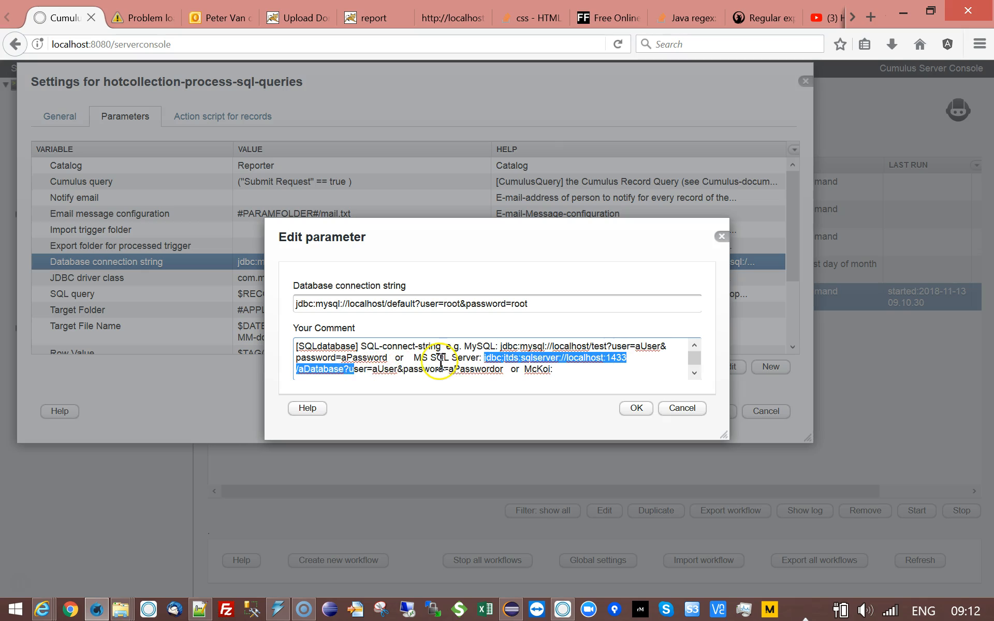
click(483, 358)
drag(484, 358, 531, 358)
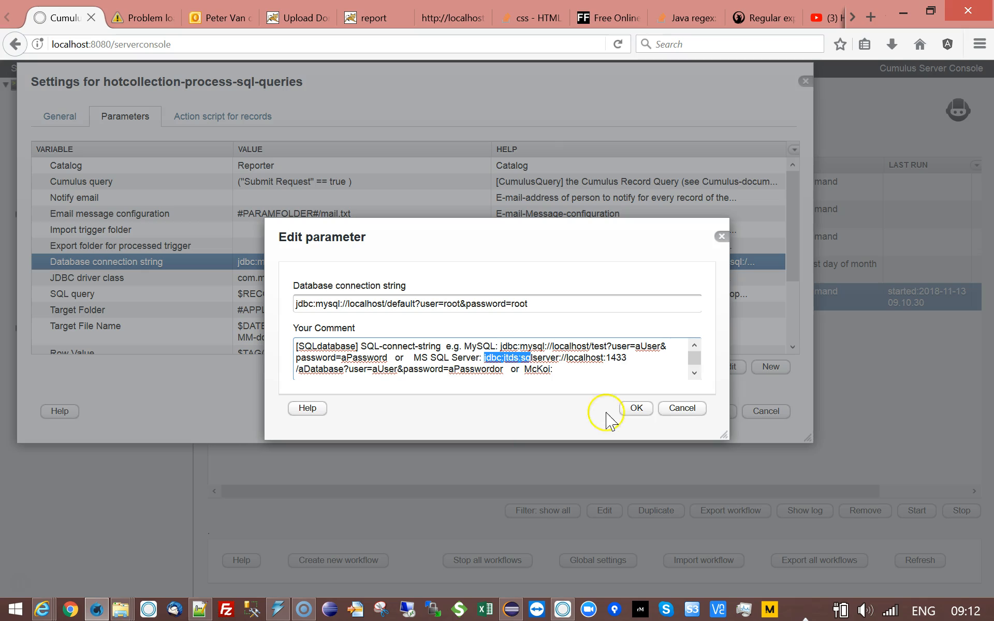
click(679, 408)
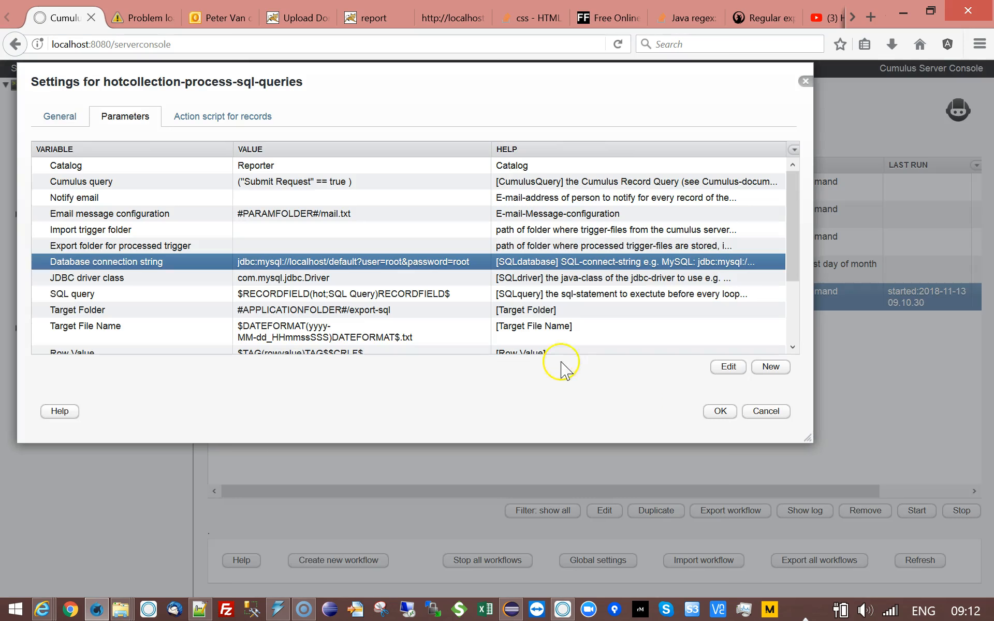
Check the JDBC driver class and SQL query parameters, and switch to Cumulus to examine jonny.pdf's SQL Query and its Start Date placeholder.
click(334, 280)
click(131, 295)
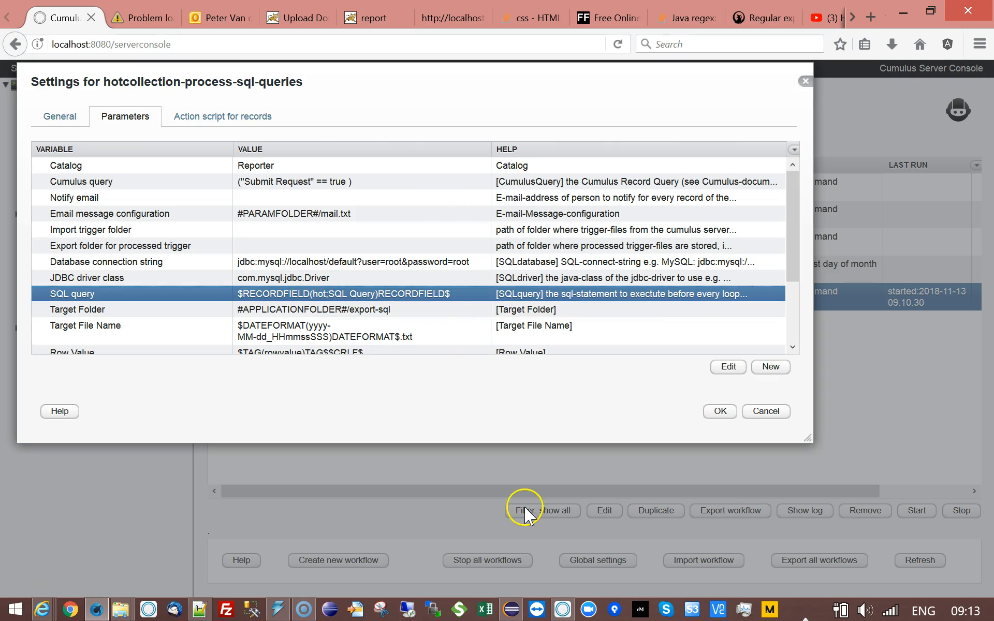
click(561, 611)
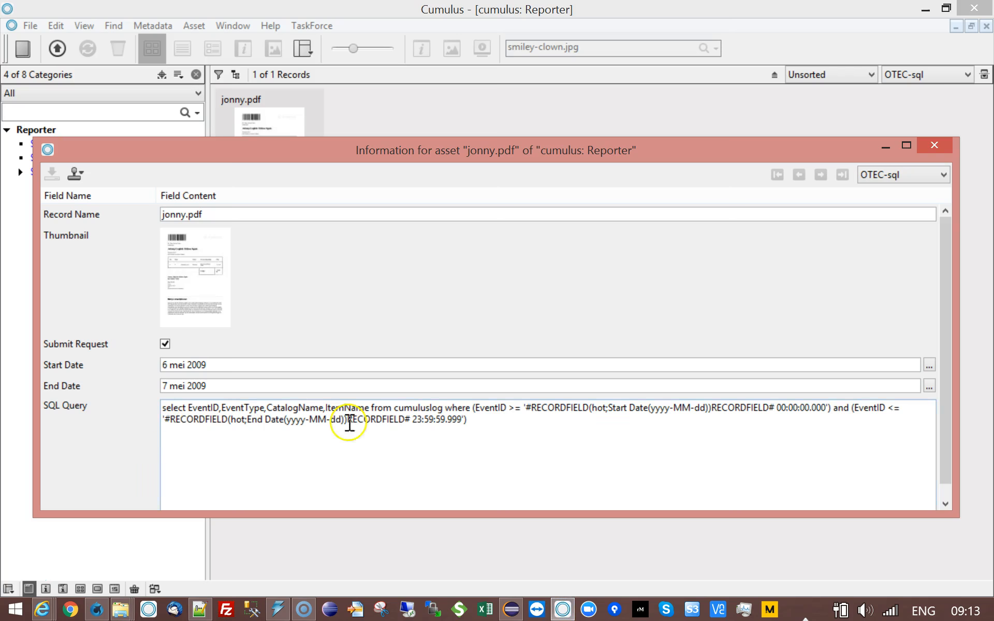
drag(469, 421, 163, 409)
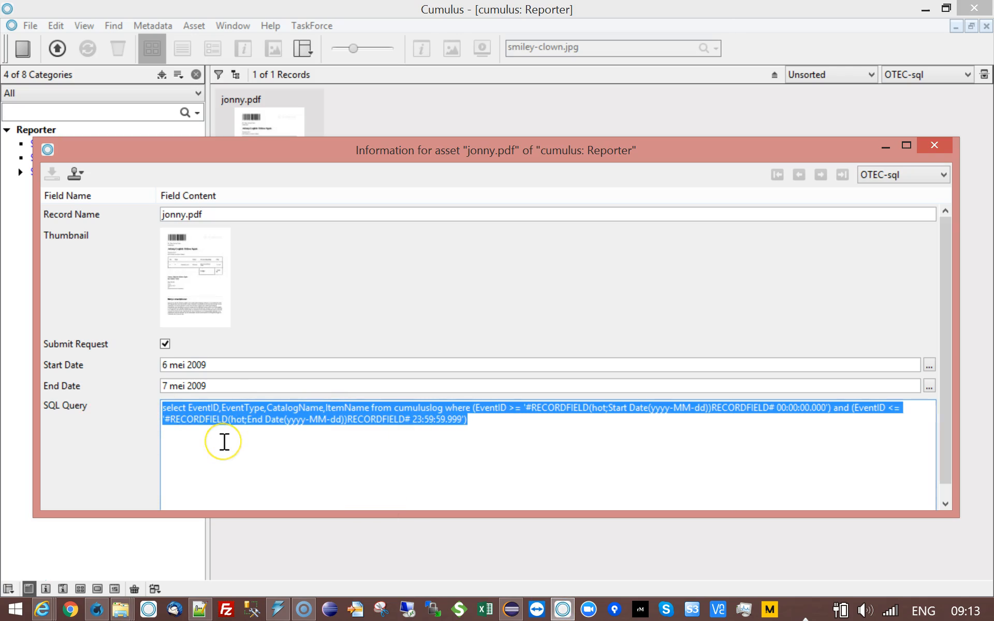
click(537, 469)
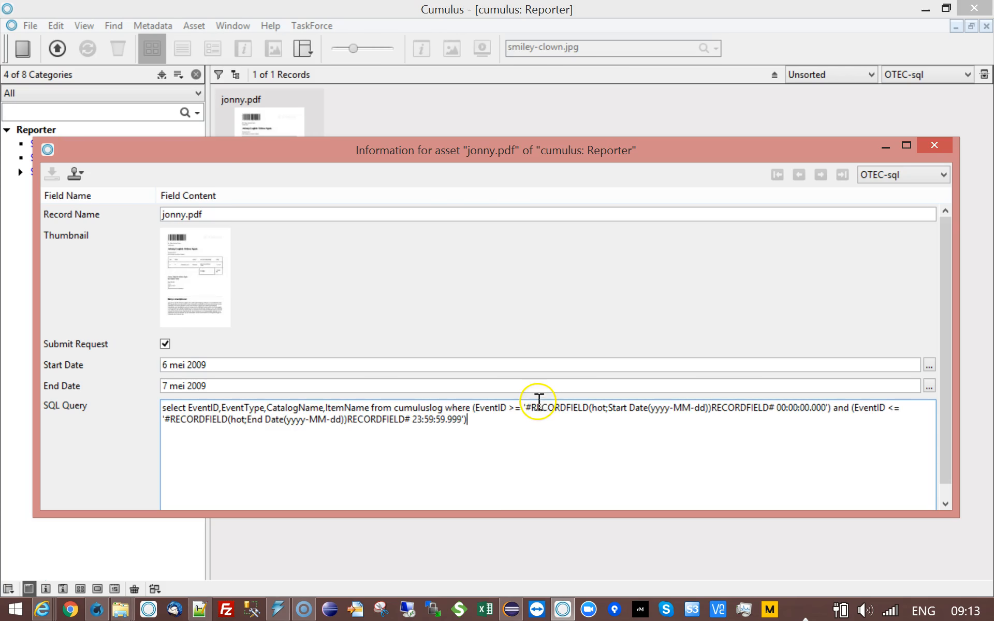
drag(525, 408, 717, 410)
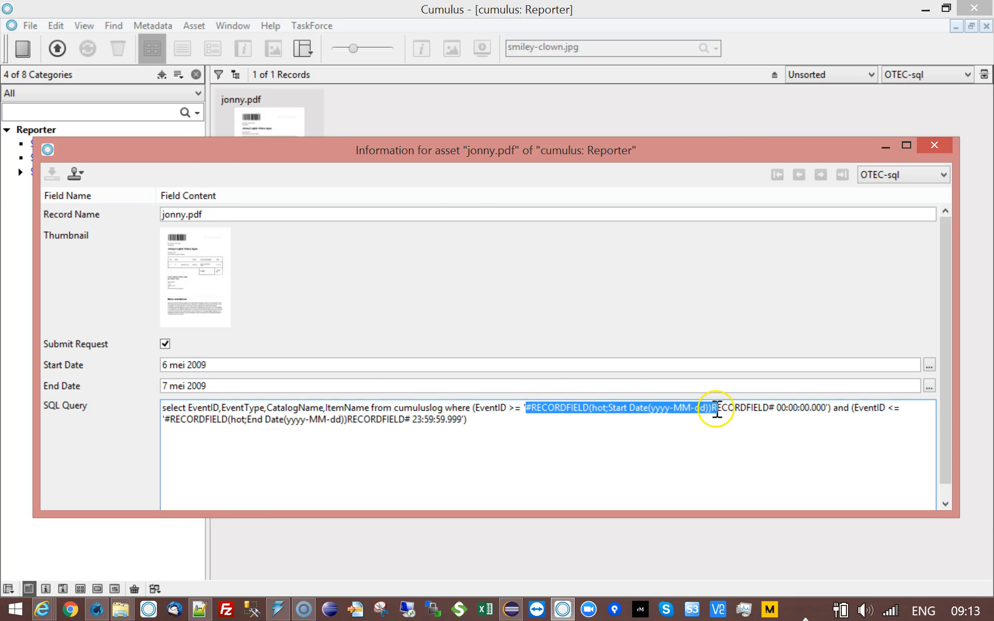
click(745, 413)
drag(524, 408, 534, 408)
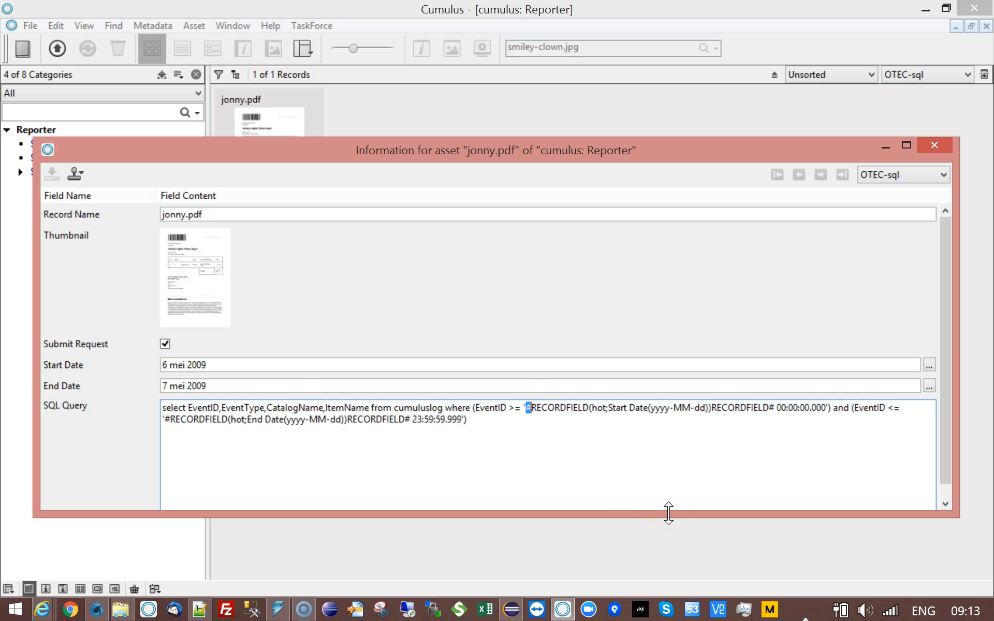
double_click(550, 409)
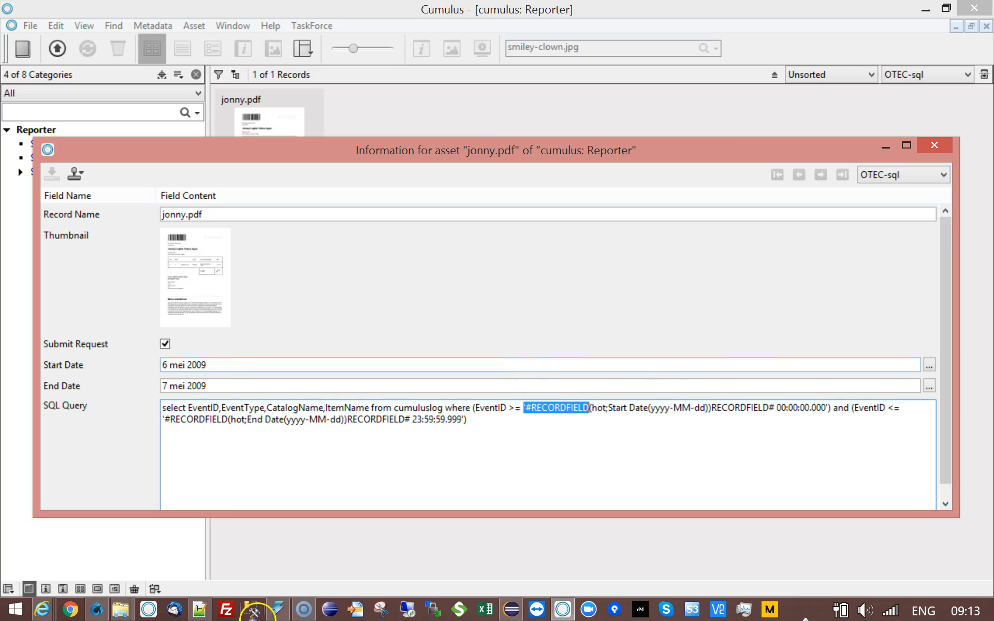
Switch back to the Cumulus Server Console and review the workflow's Target Folder and Target File Name parameters.
click(97, 609)
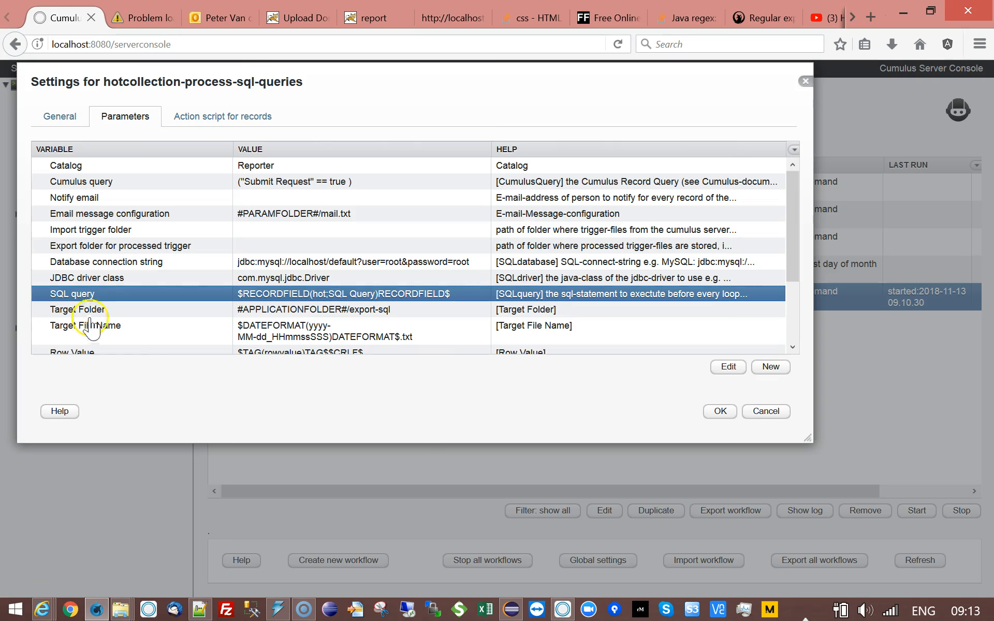
click(188, 310)
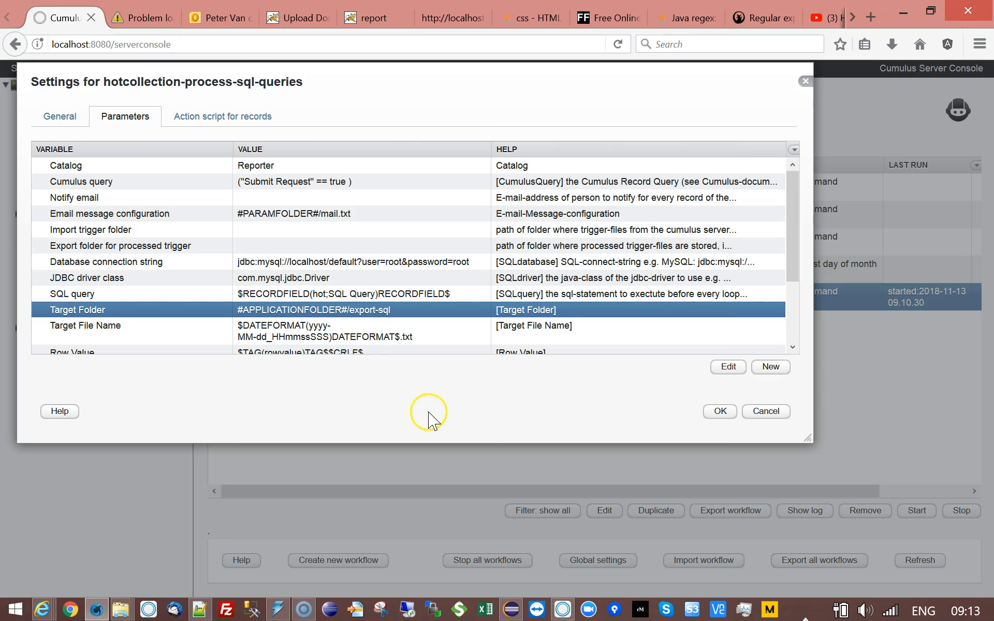
scroll(792, 202, down, 2)
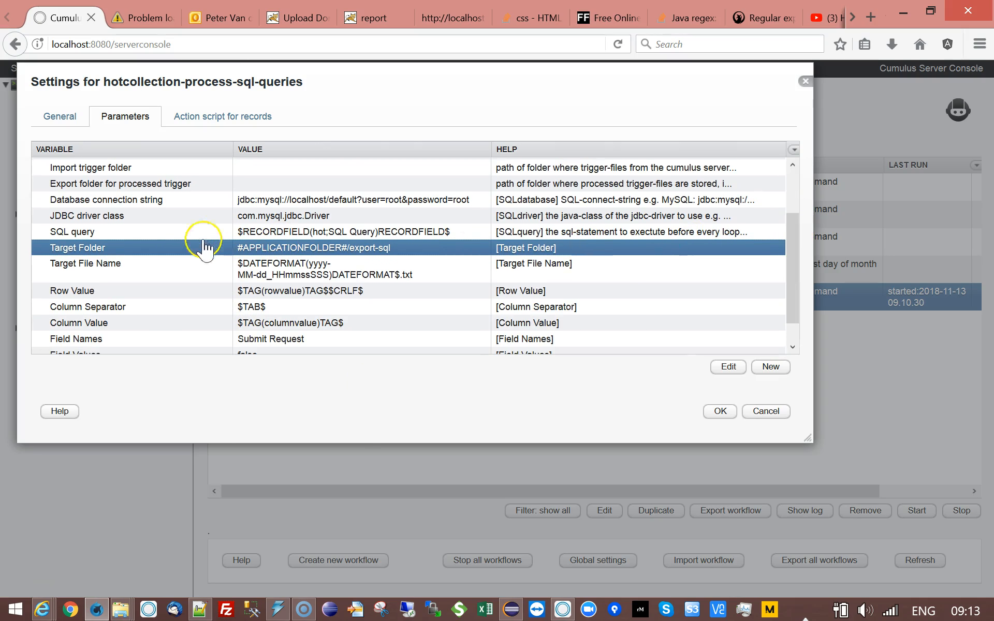
click(156, 271)
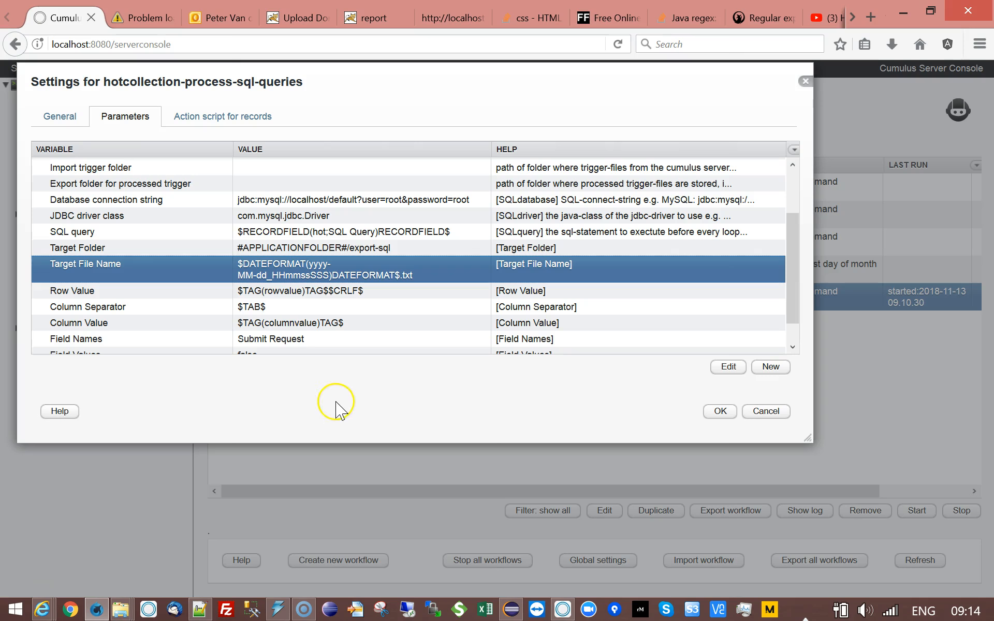
Review the Column Value, Column Separator and Row Value parameters that define the export format.
click(220, 327)
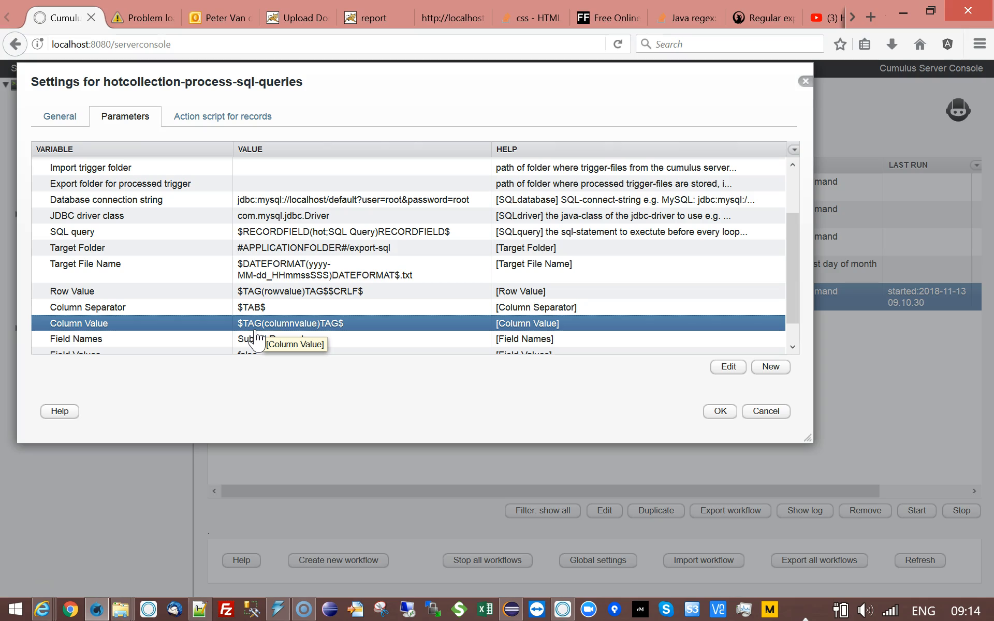
click(240, 327)
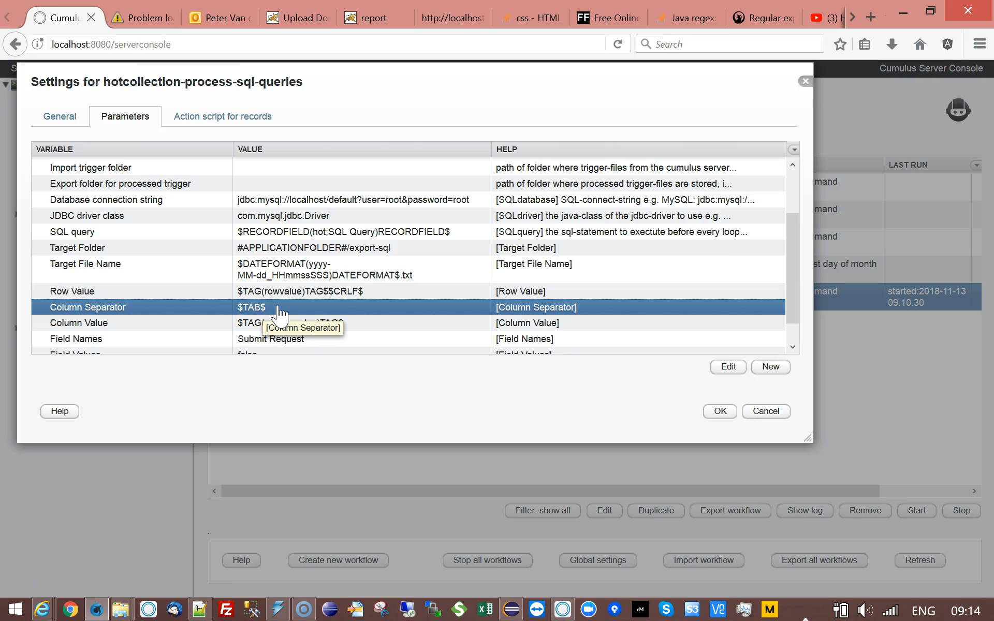
click(311, 293)
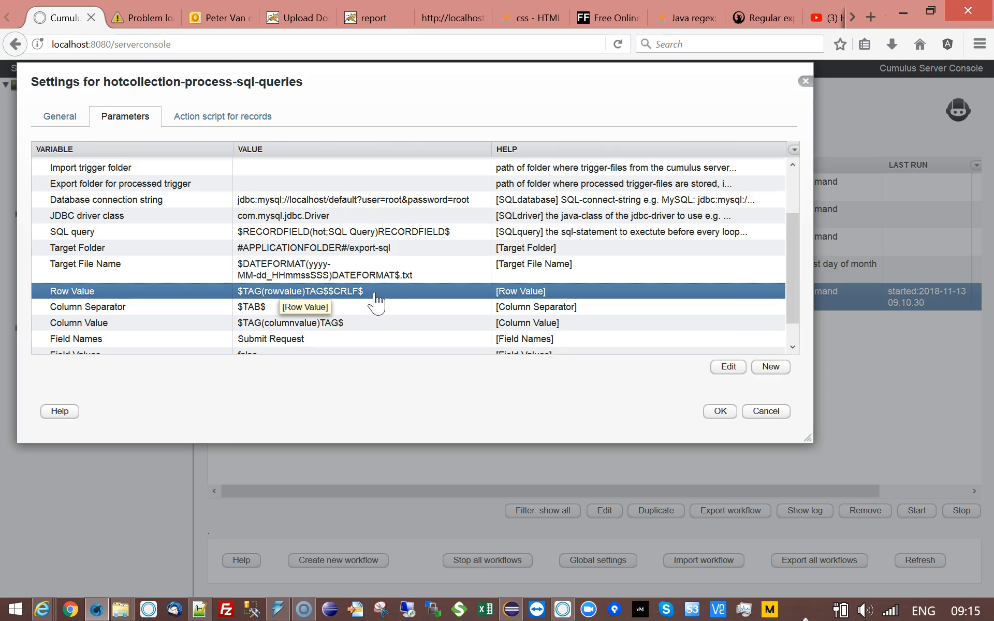
Review the Field Names, Field Values and Export Header parameters, and display the workflow's action script for records.
click(387, 341)
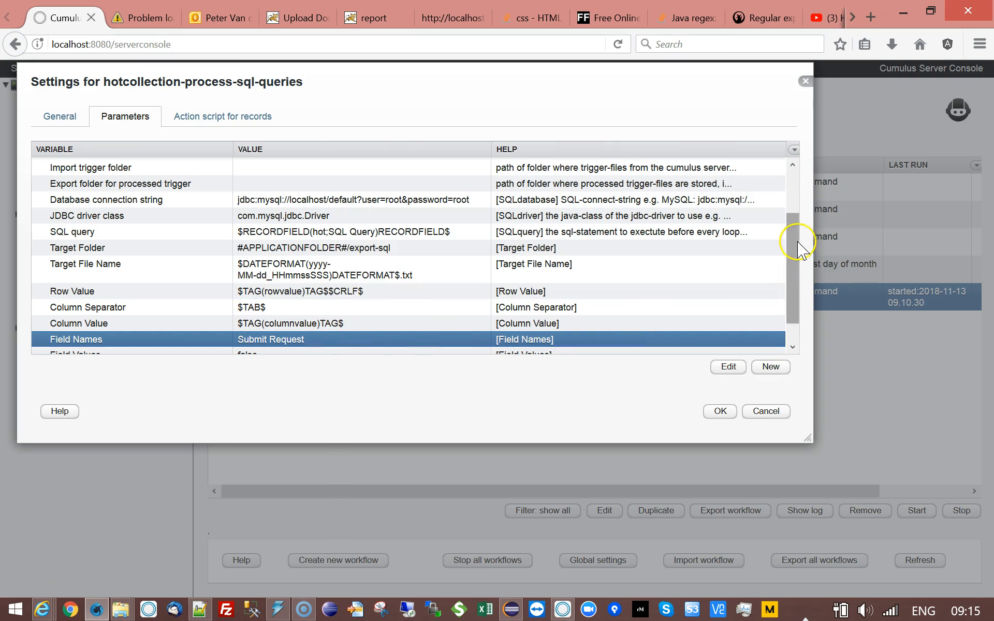
scroll(797, 249, down, 1)
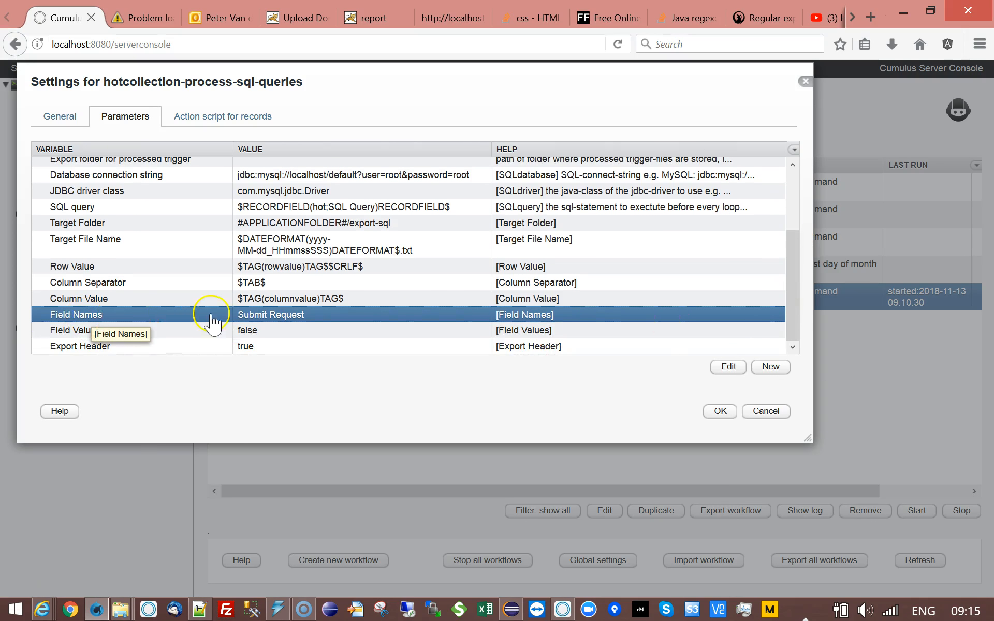
click(232, 316)
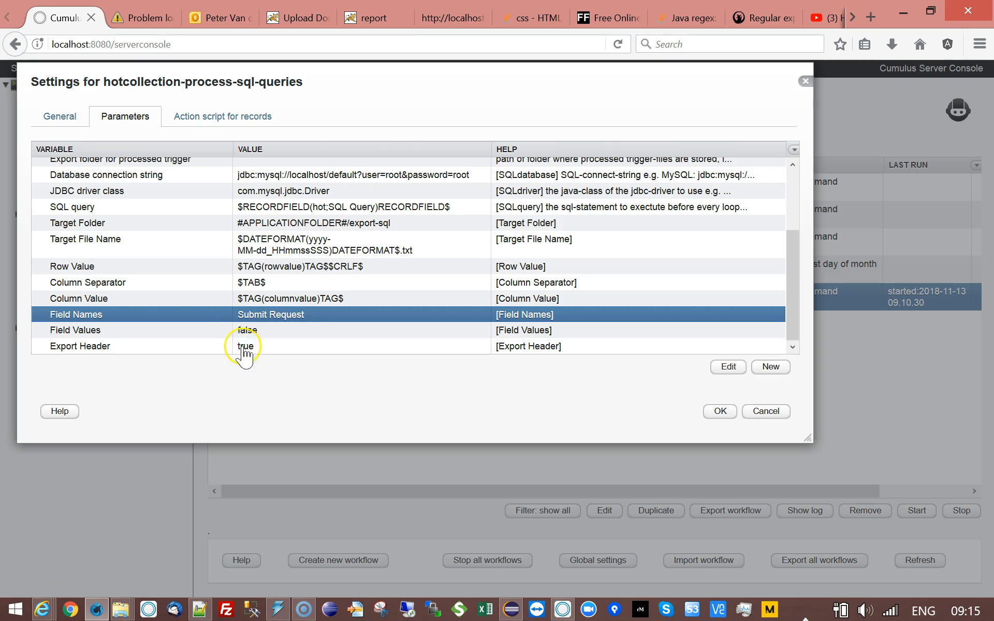
click(248, 331)
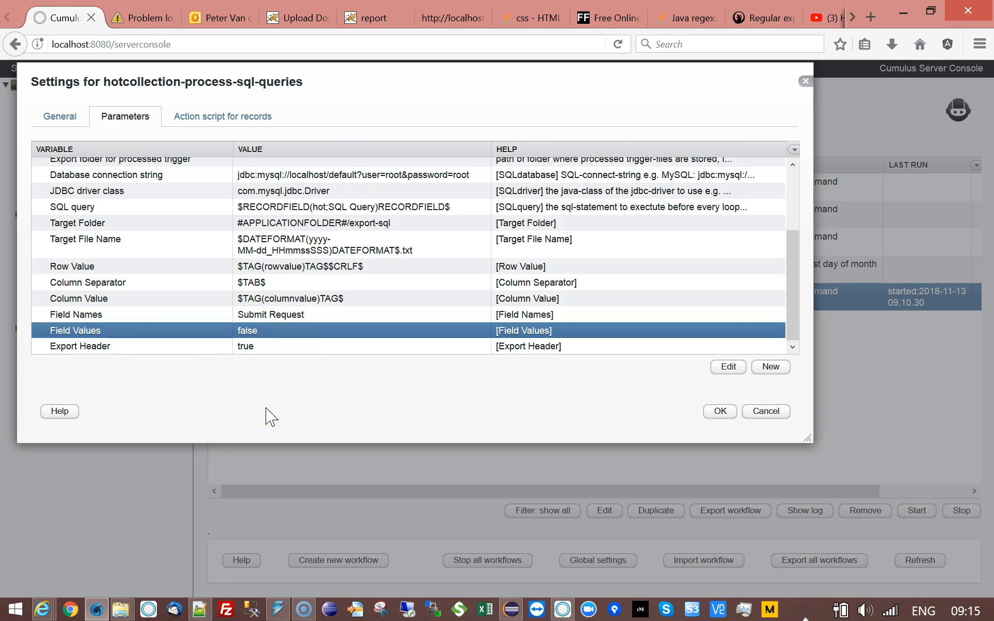
click(197, 352)
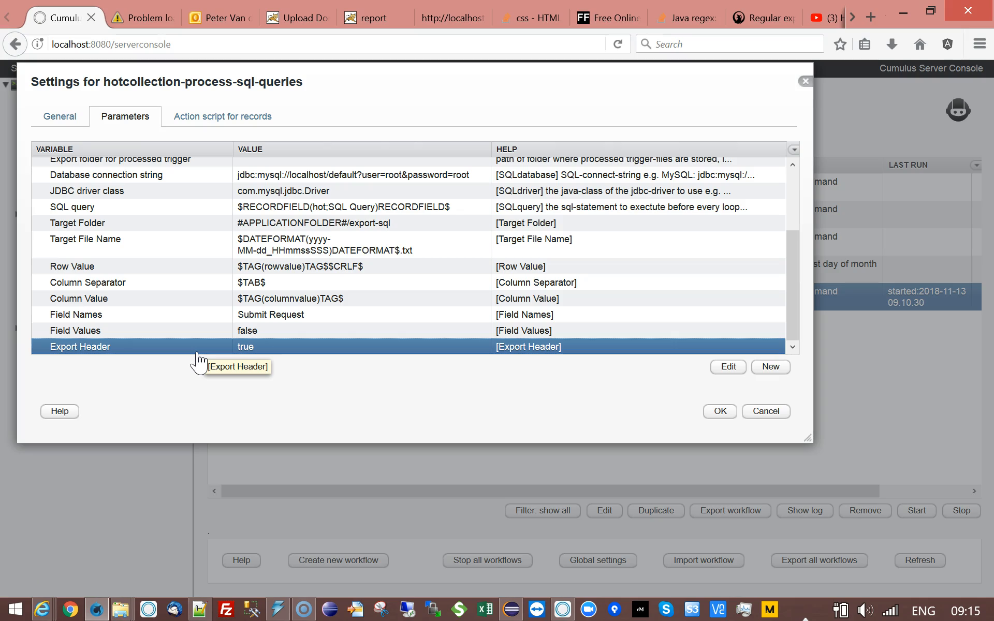
click(205, 116)
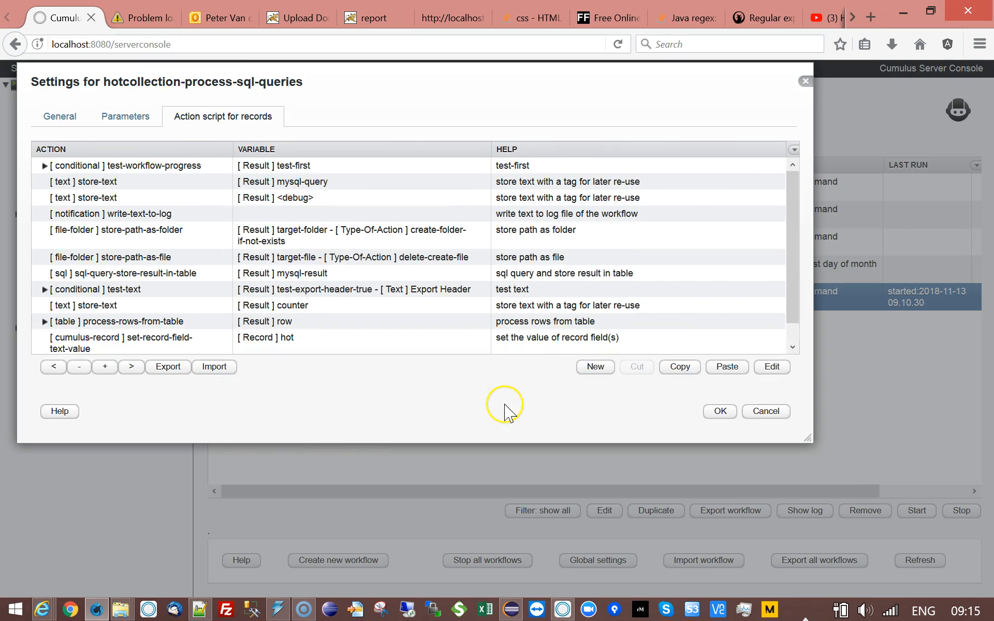
Enlarge the action script list and examine the open-sql-database action nested under the test-first conditional, collapsing the branch when done.
click(105, 368)
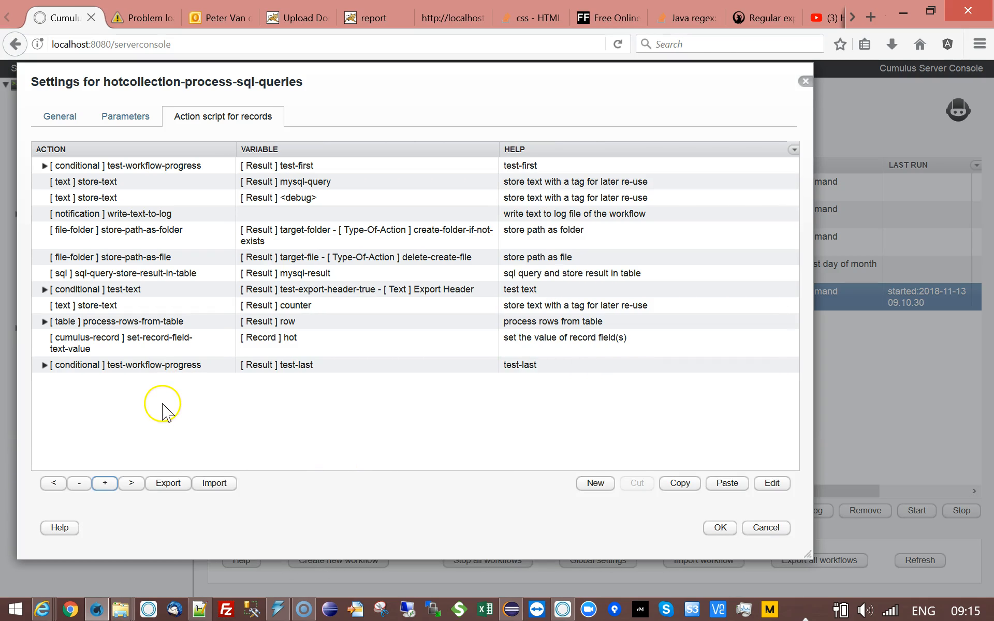
click(135, 166)
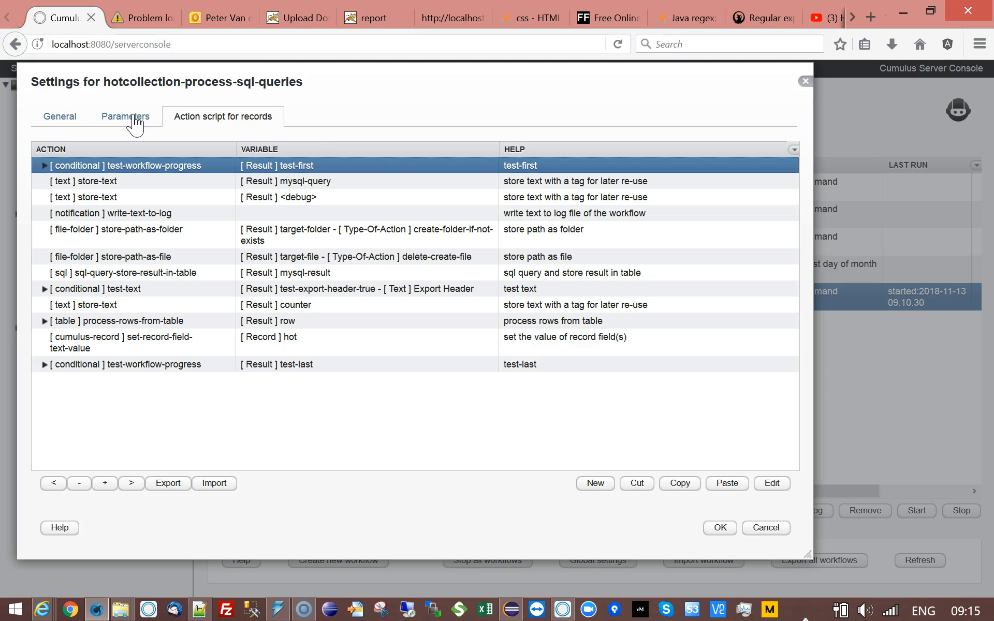
click(45, 166)
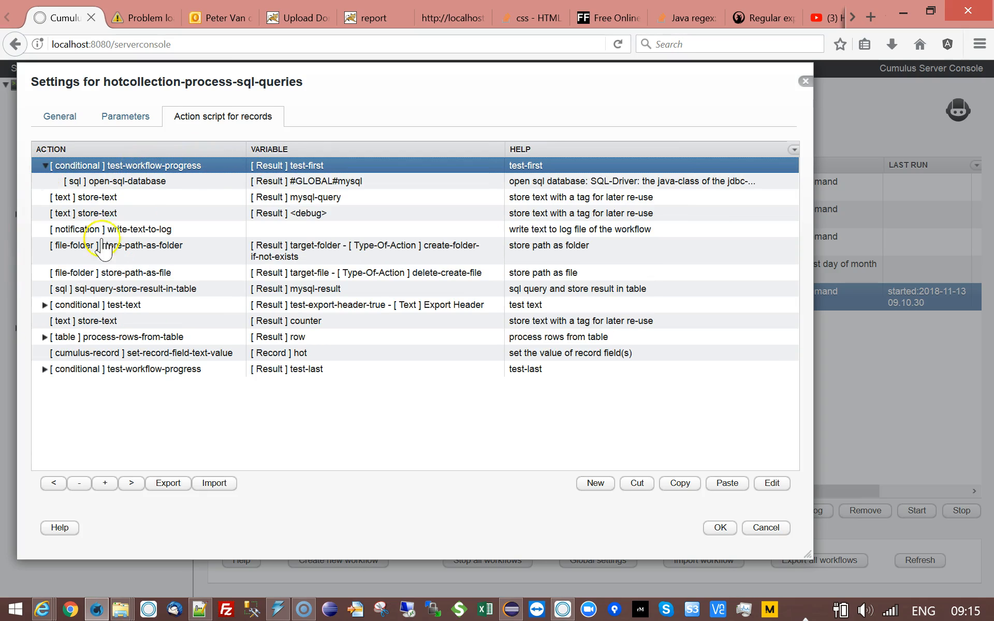
click(137, 182)
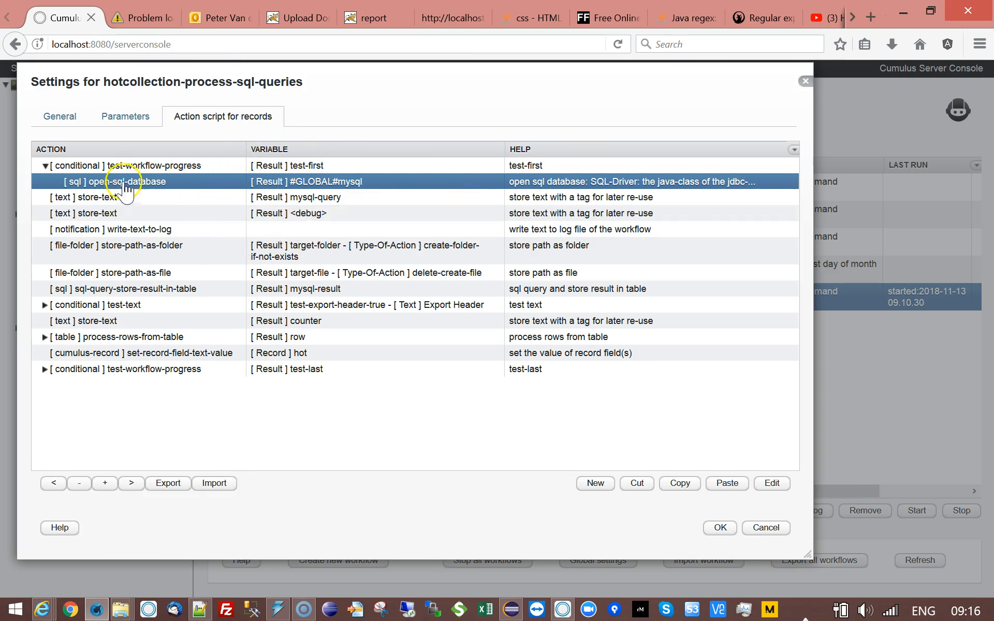
click(140, 167)
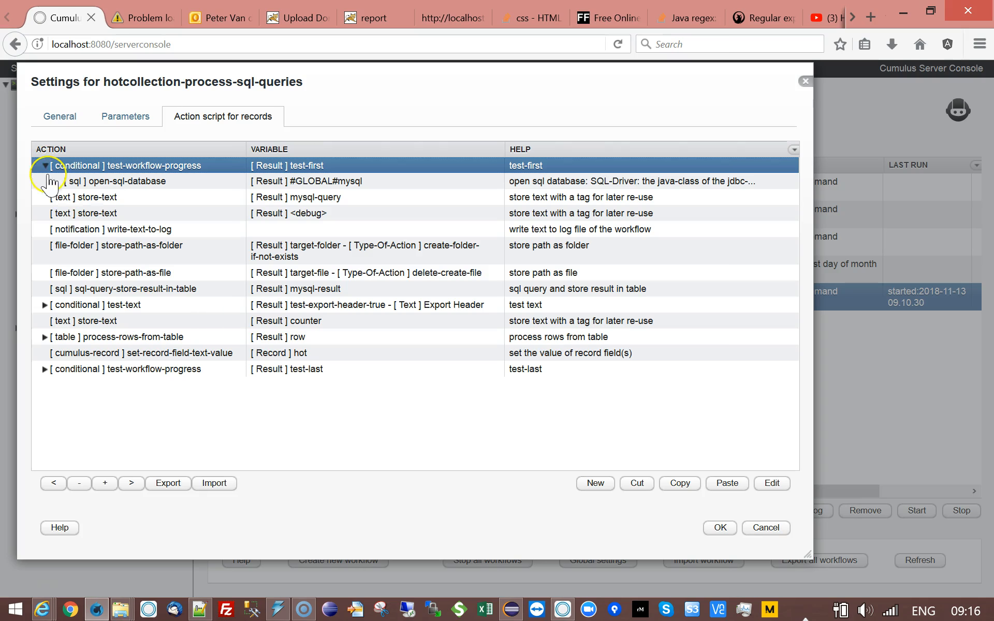
click(45, 166)
Inspect the store-text action for mysql-query, compare it with the SQL query parameter, and return to the action script.
double_click(110, 181)
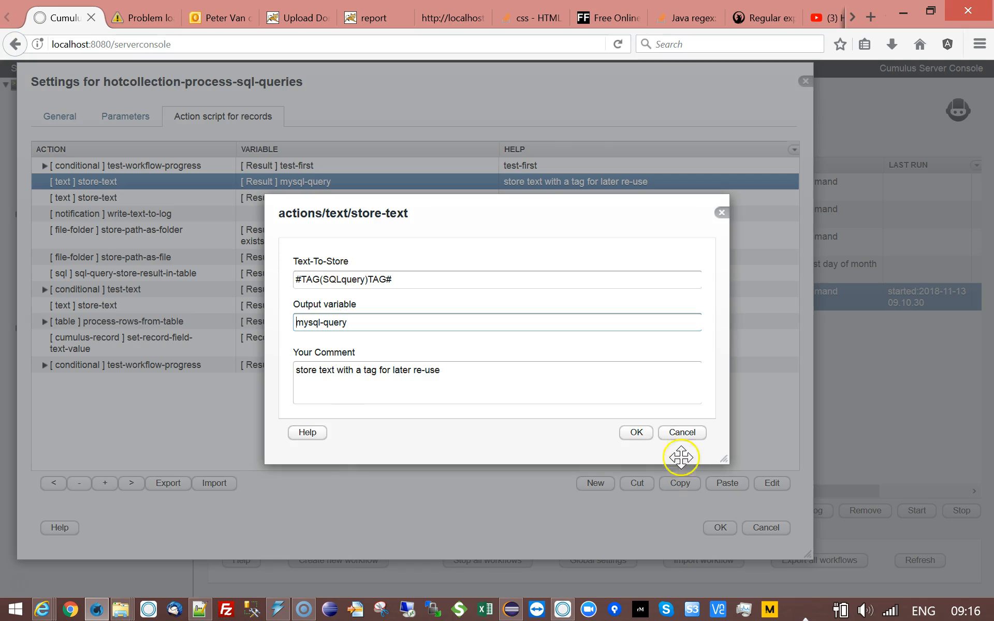
click(681, 432)
click(126, 115)
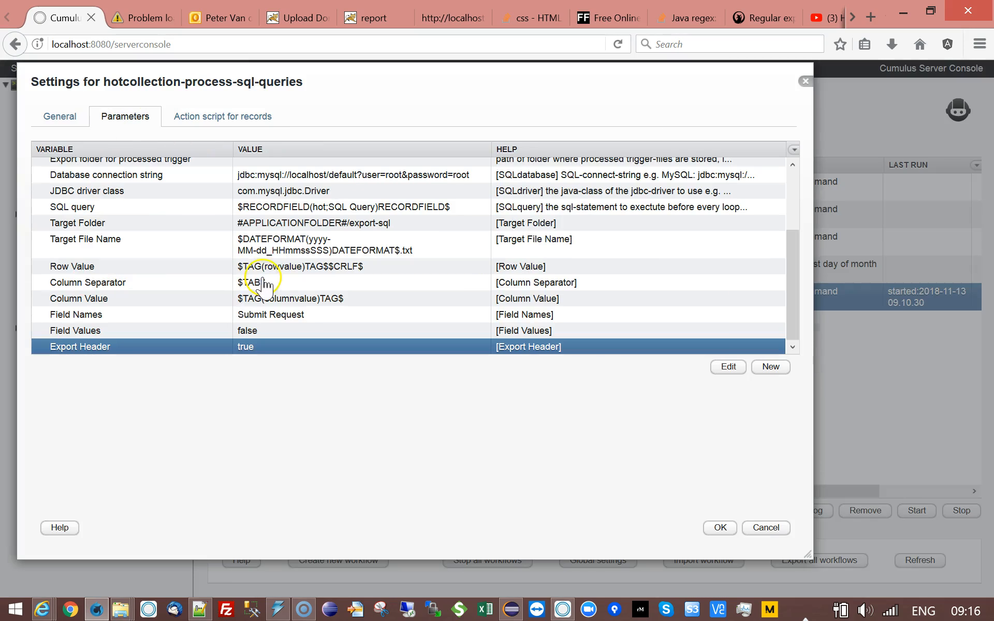
click(251, 208)
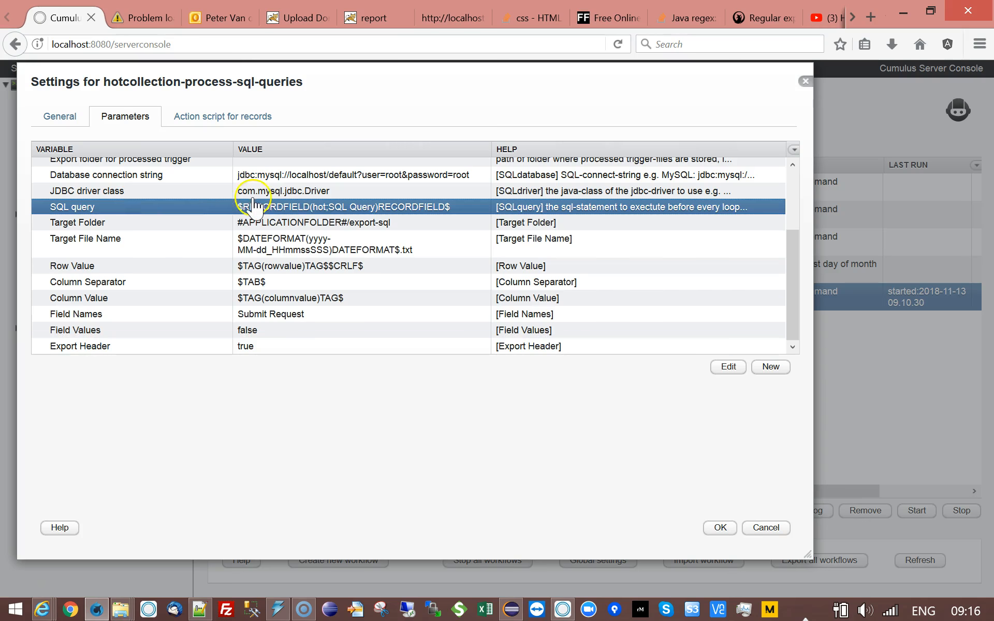
click(262, 117)
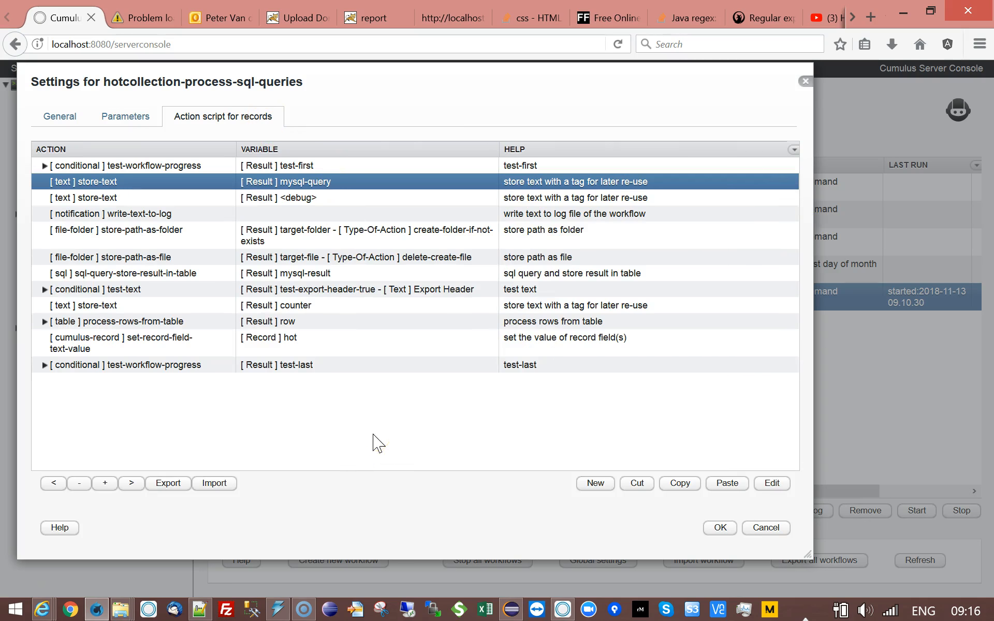
Set Text-To-Store to false in the store-text action whose output variable is <debug>, and save the action.
click(249, 199)
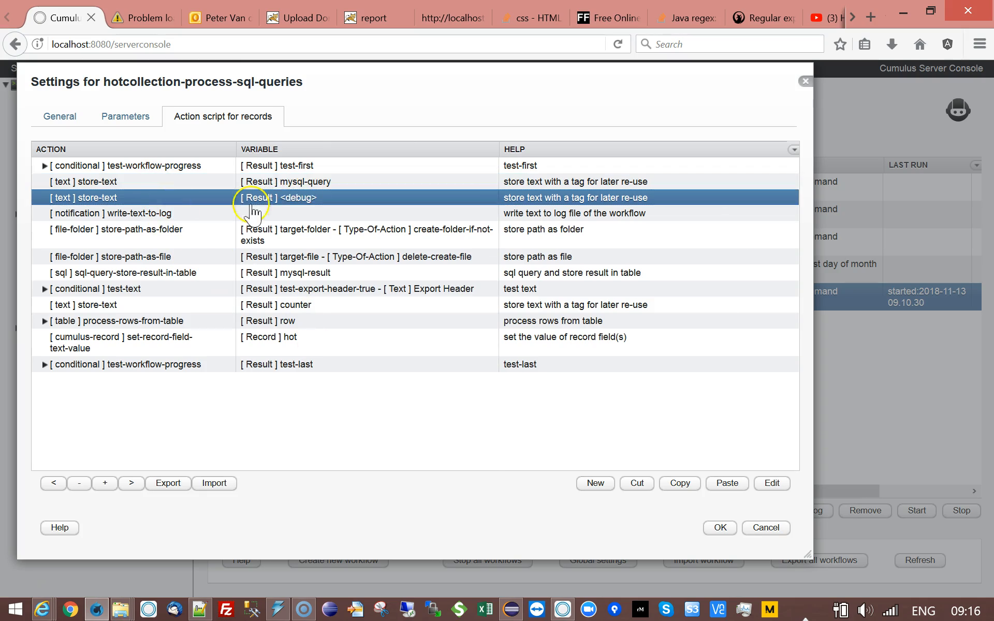
double_click(198, 203)
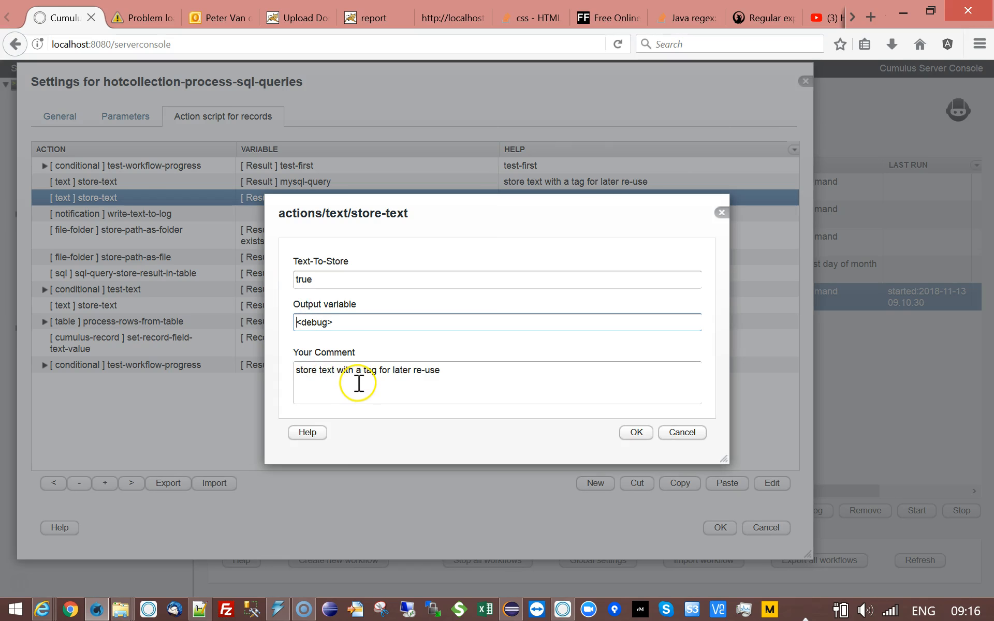
double_click(316, 278)
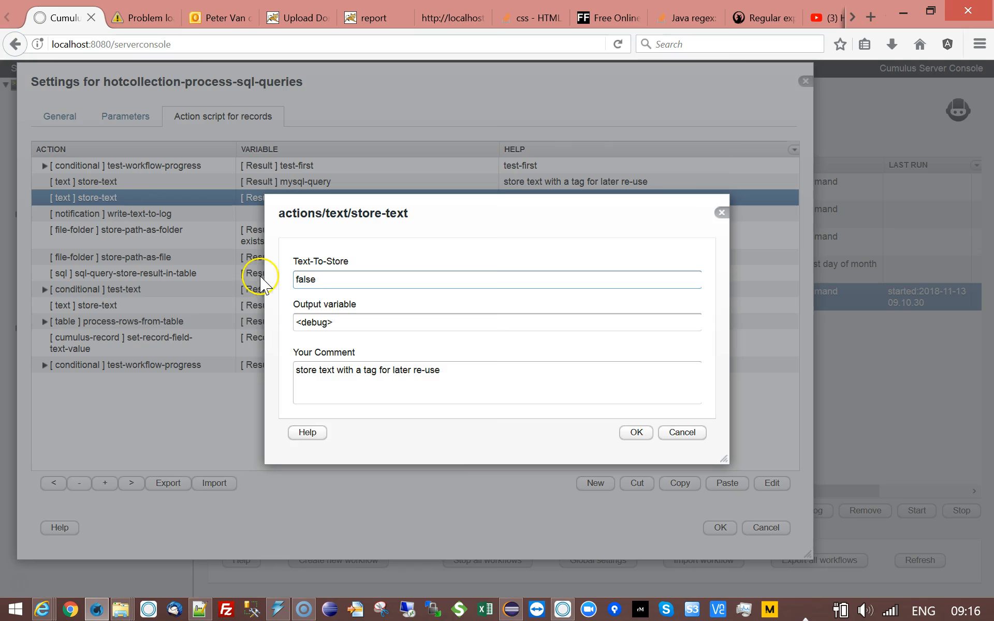
click(634, 433)
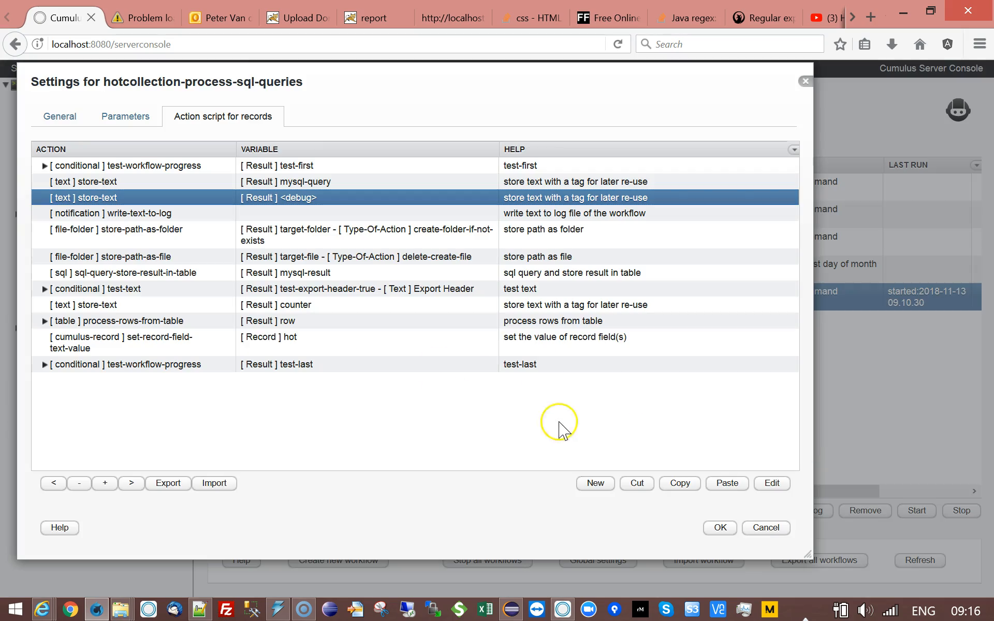
Inspect the write-text-to-log action's Text-To-Log and its mysql-query tag, leaving the settings unchanged.
click(169, 214)
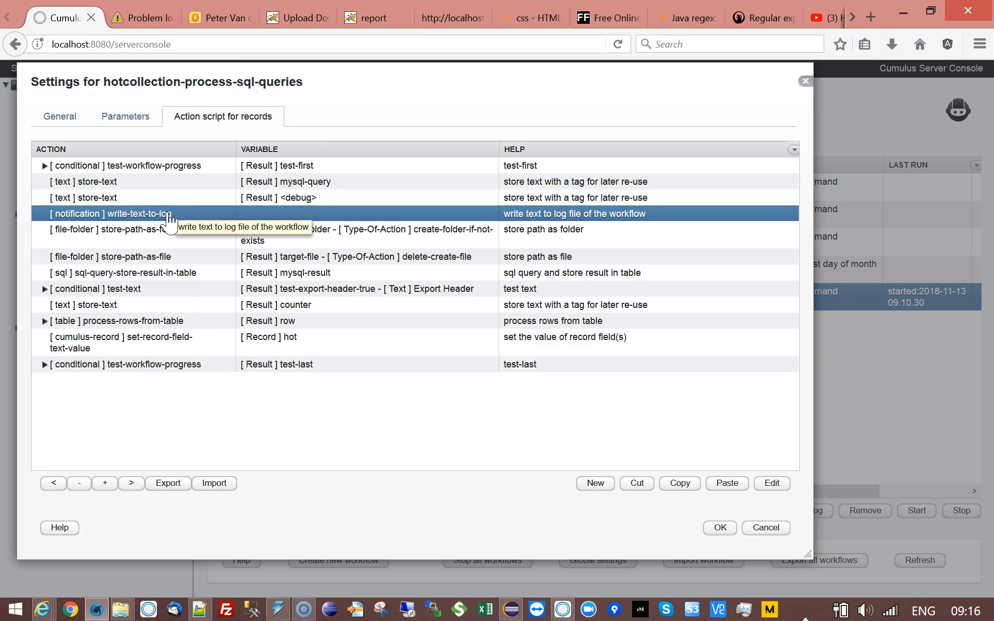
double_click(148, 217)
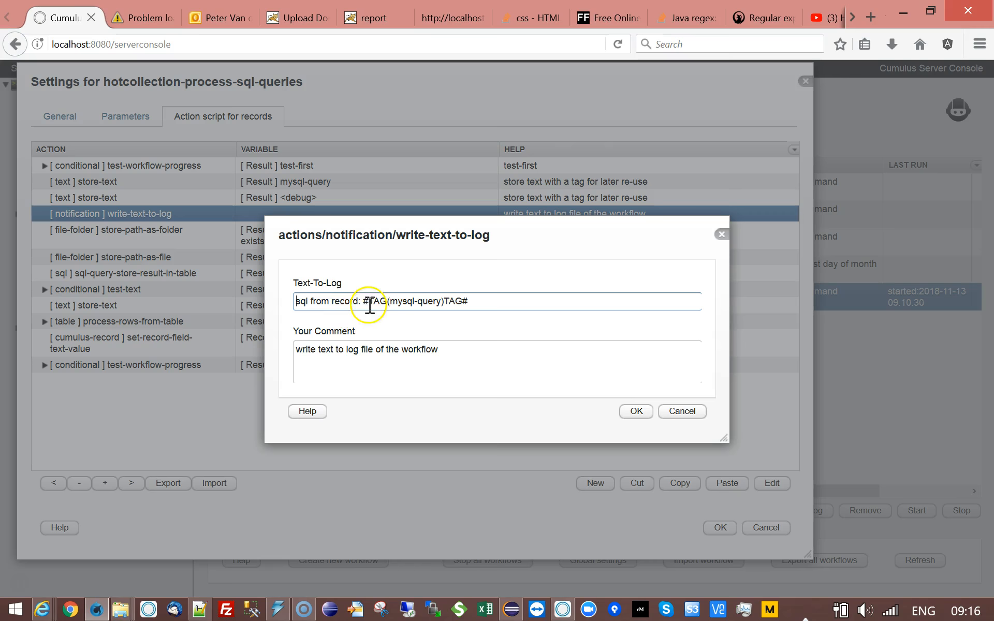
drag(362, 301, 533, 302)
click(682, 411)
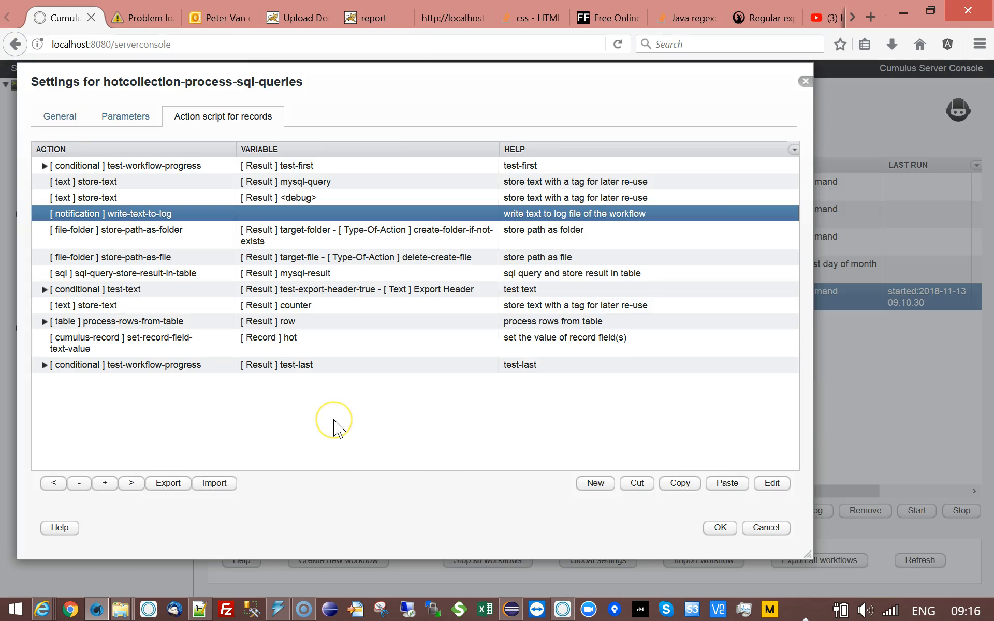
Review the store-path-as-folder, store-path-as-file and sql-query-store-result-in-table actions.
click(129, 237)
click(133, 257)
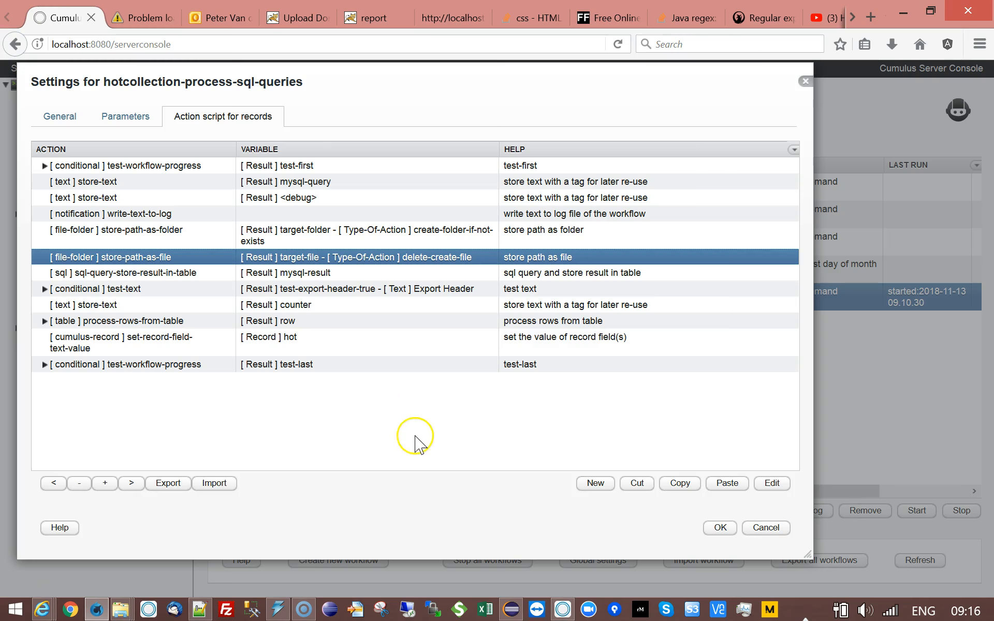
click(140, 273)
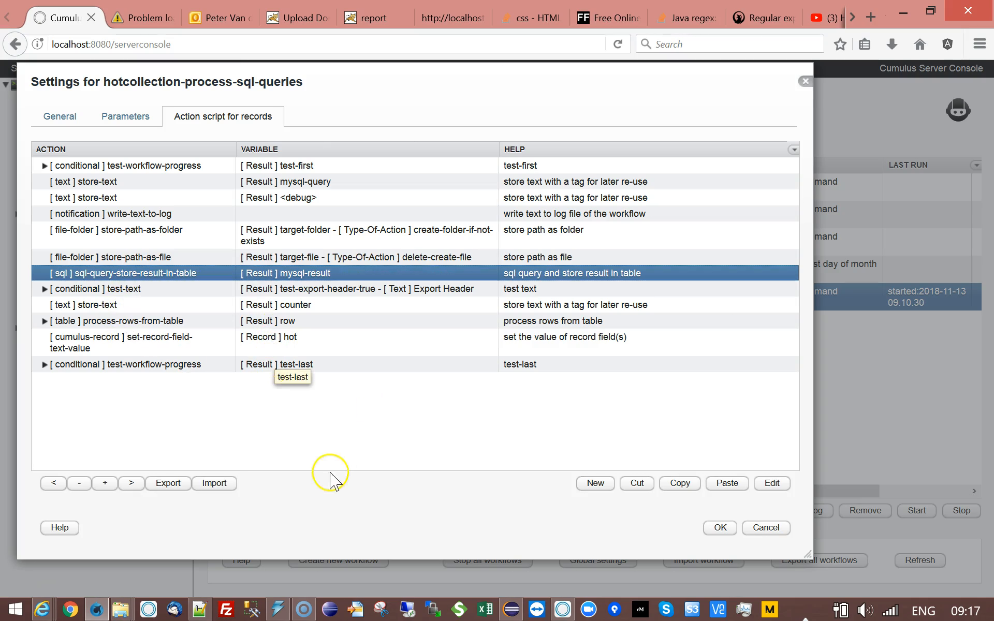
Expand the Export Header test-text conditional, examine its process-columns-from-row action, and collapse the branch again.
click(158, 289)
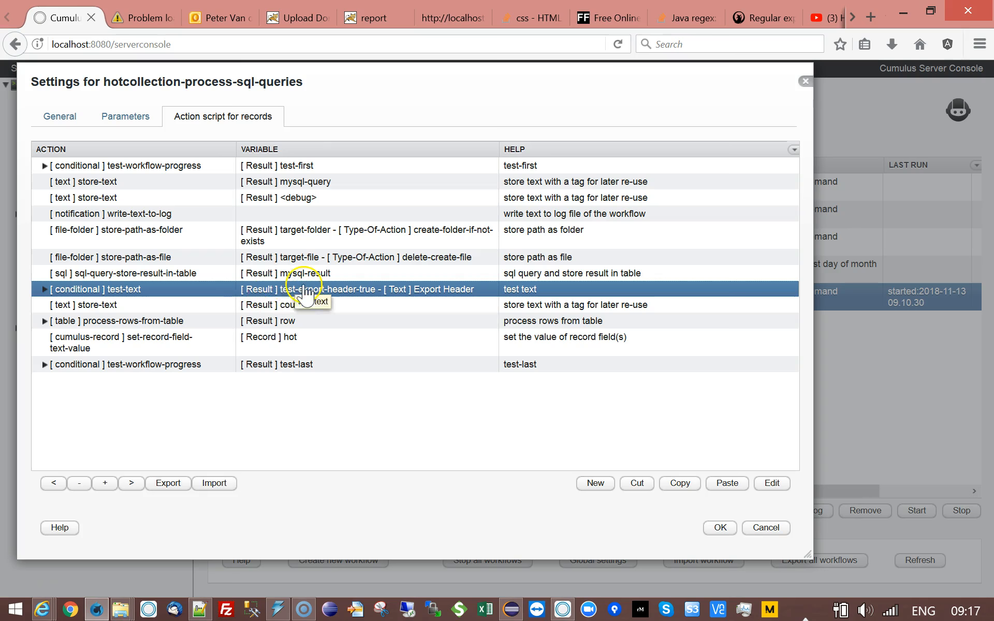
click(45, 289)
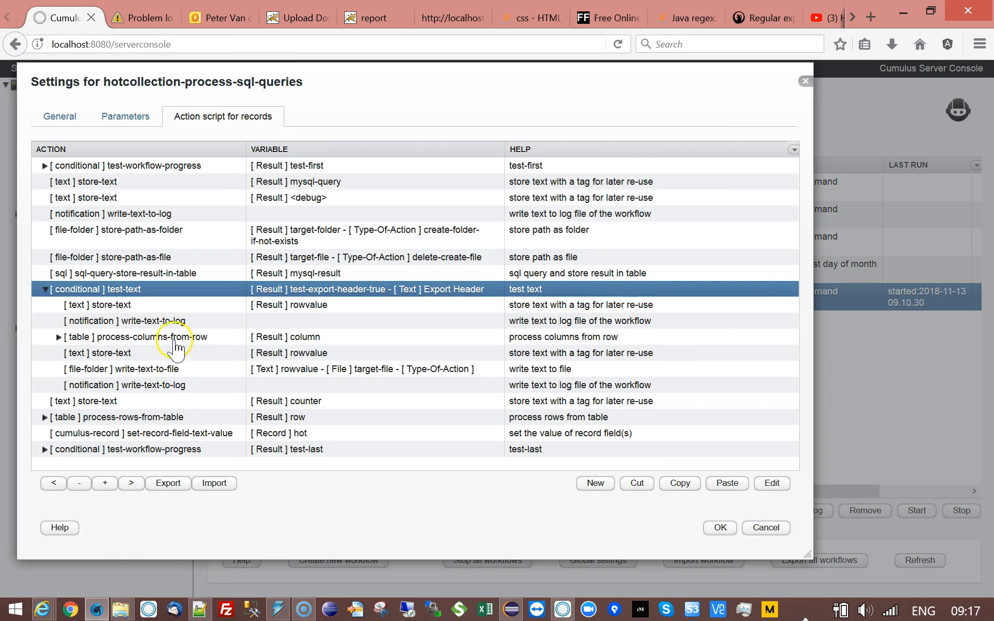
click(155, 337)
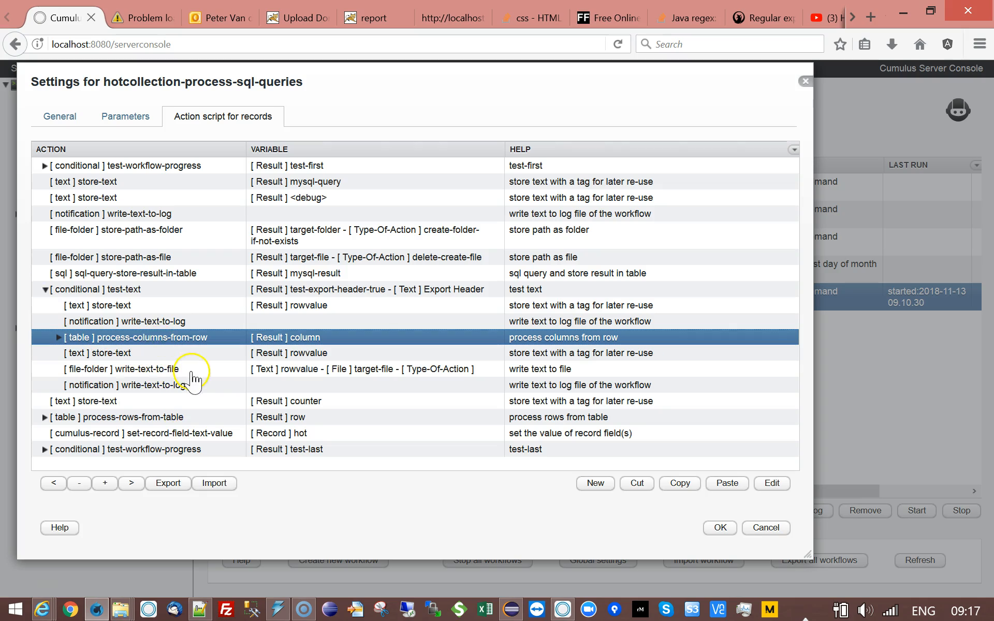
click(45, 289)
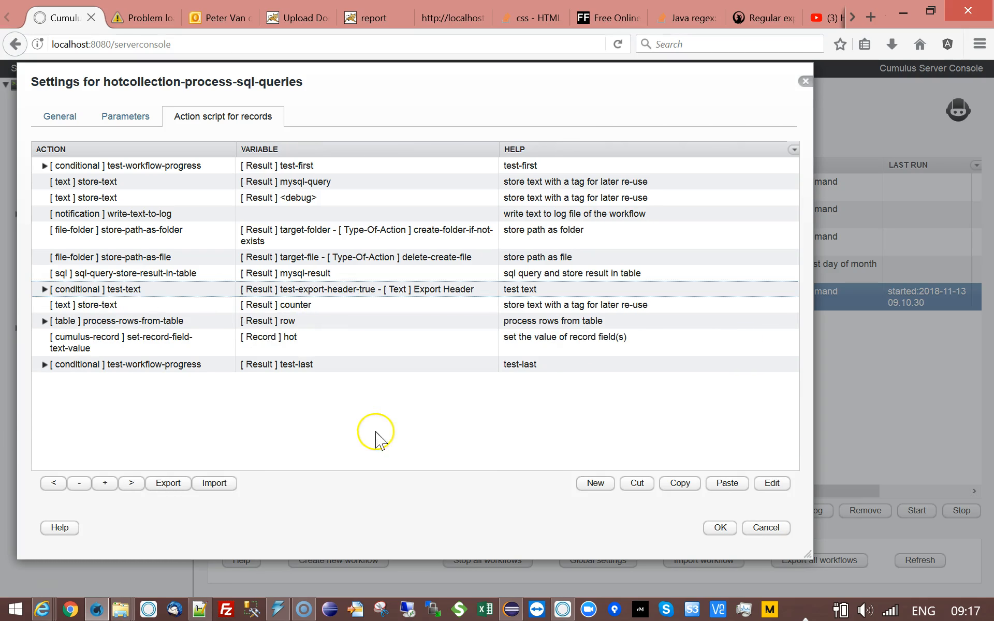
Check the process-rows-from-table action's row variable against the sql-query-store-result-in-table action.
click(143, 321)
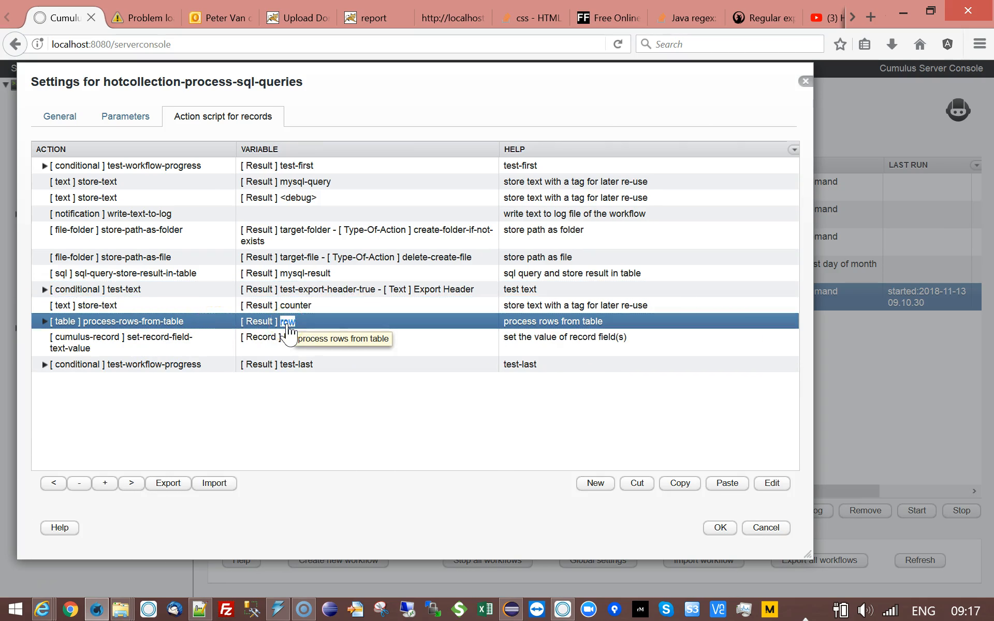
double_click(288, 322)
click(675, 485)
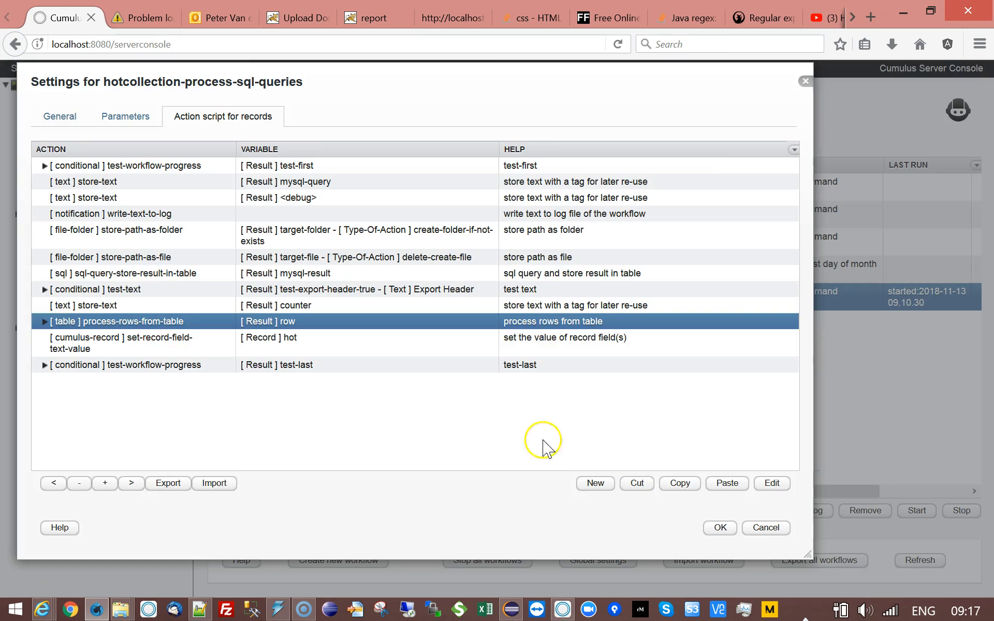
click(138, 273)
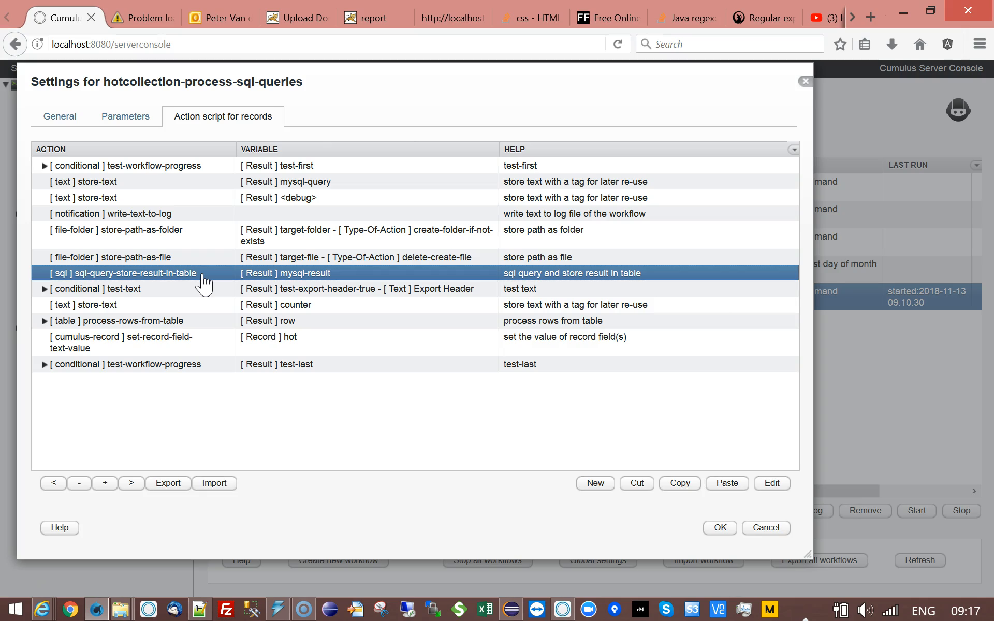
click(195, 410)
click(94, 321)
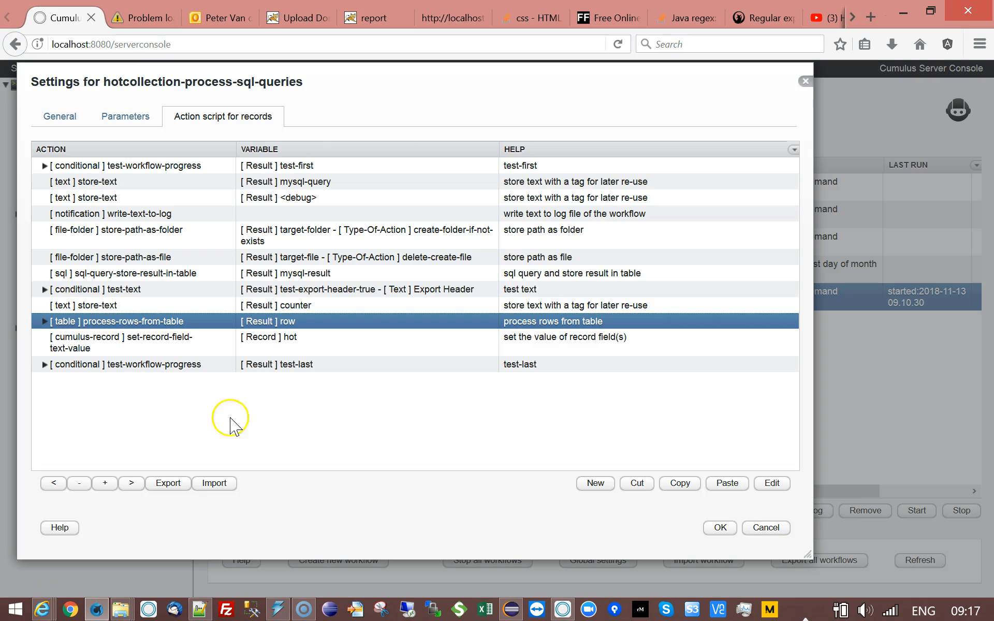
Expand process-rows-from-table and review its nested rowvalue, counter and write-text-to-log actions.
click(45, 322)
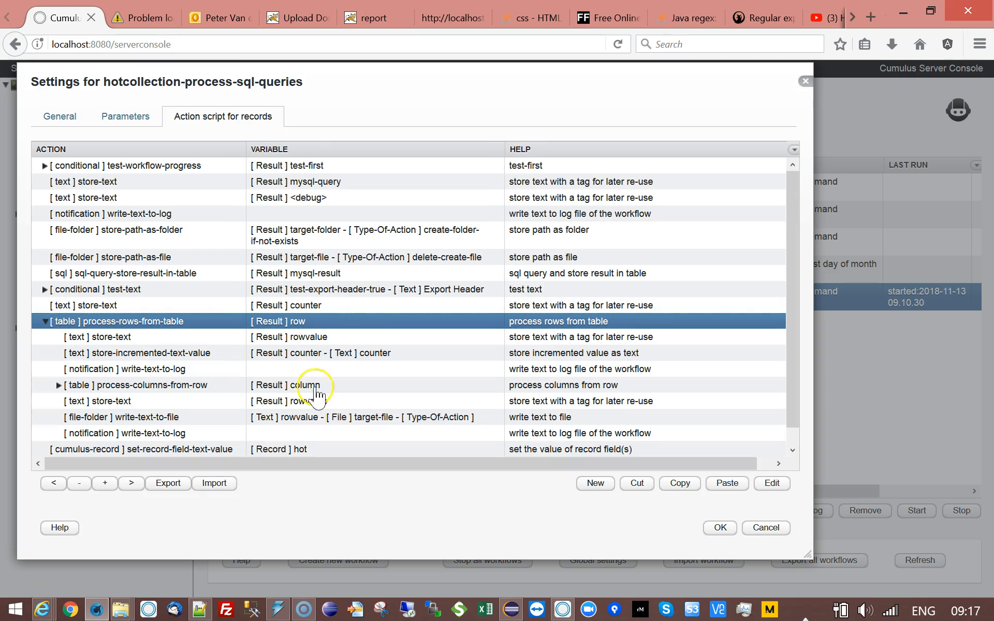
scroll(477, 355, down, 1)
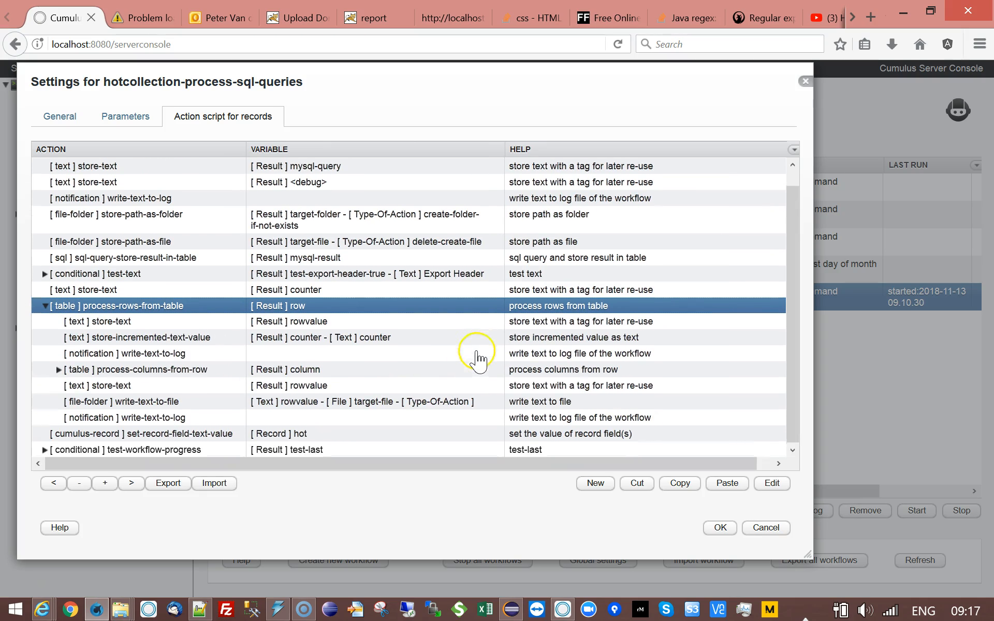
click(127, 323)
click(155, 338)
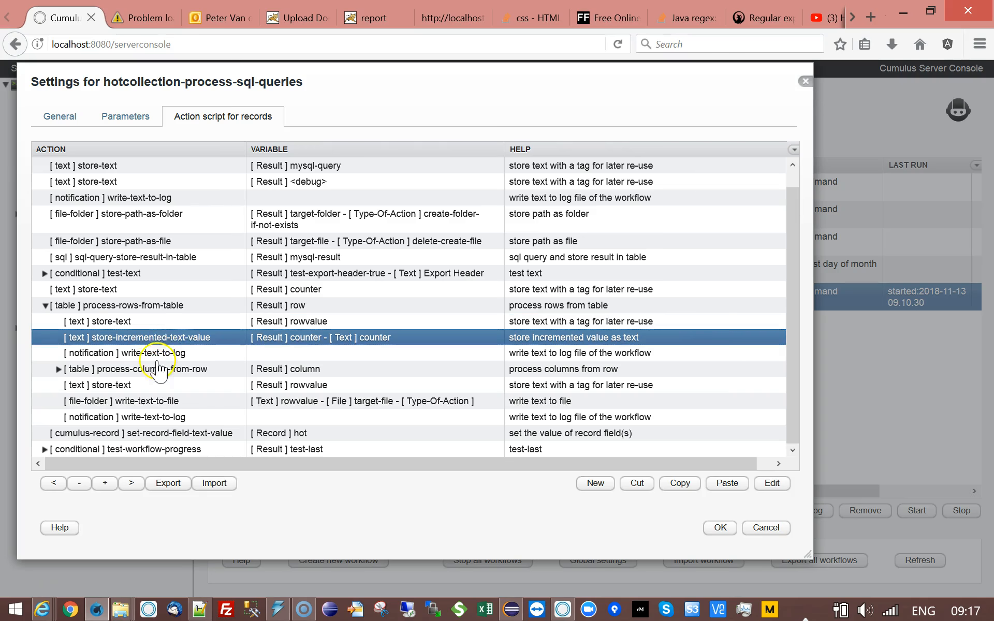
click(160, 355)
Inspect the process-columns-from-row action's array tag and output variable within the row loop, and expand its nested actions.
click(198, 371)
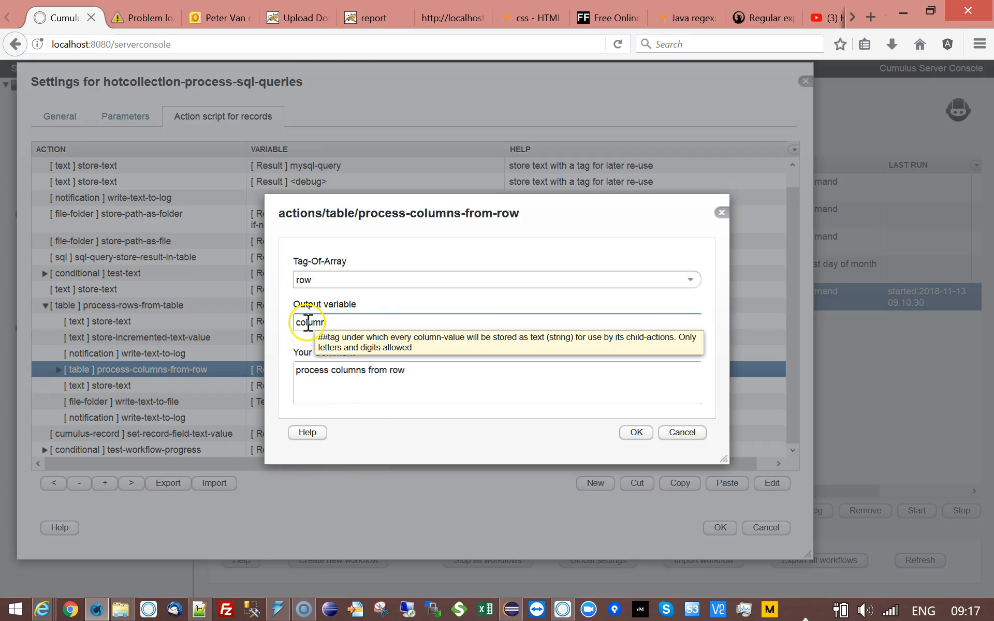
click(673, 432)
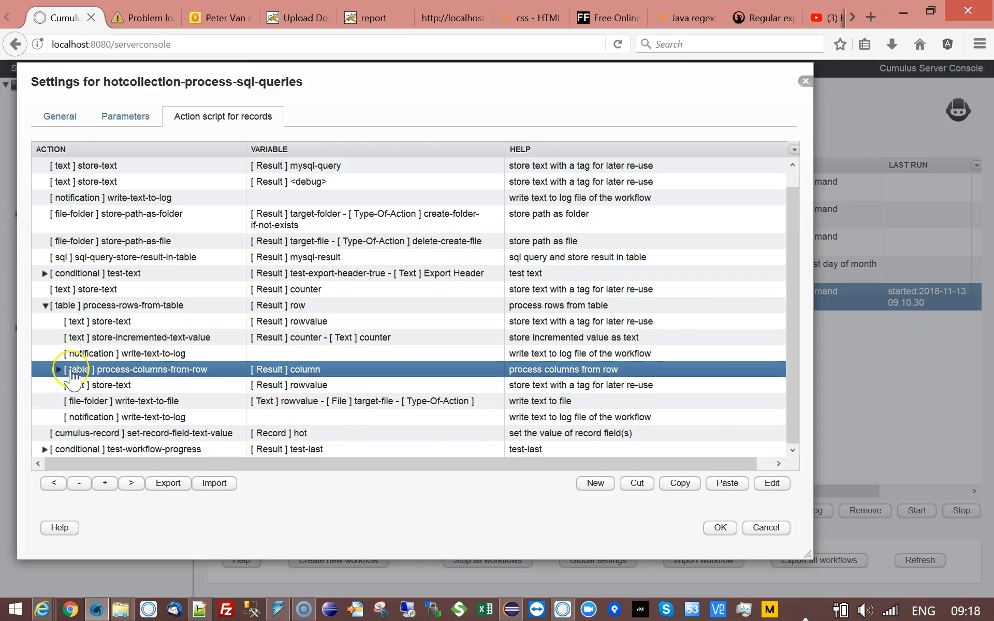
click(59, 369)
scroll(377, 303, down, 2)
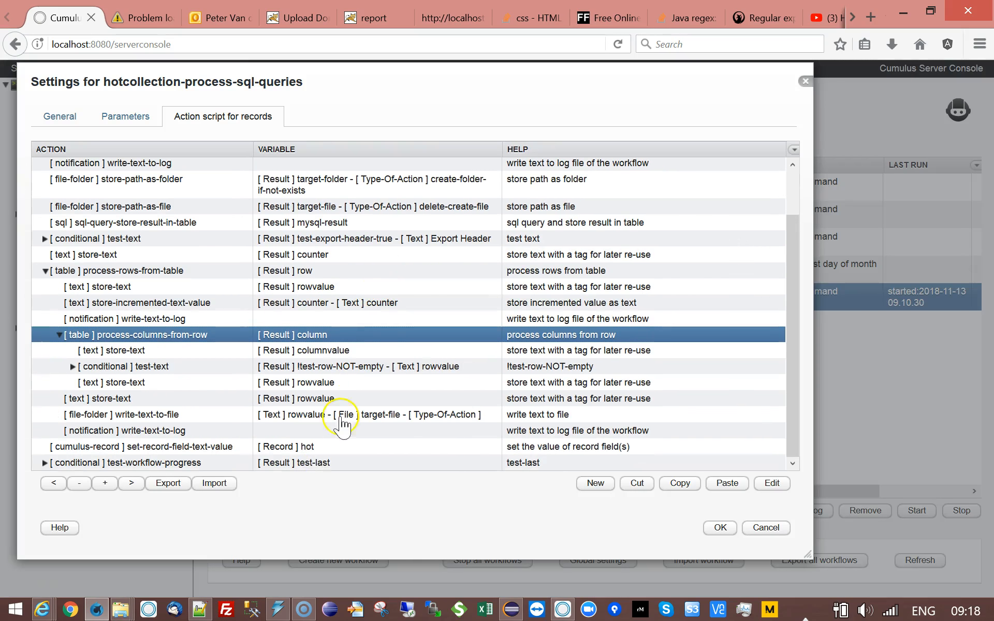
Inspect the store-text action for columnvalue and display the workflow parameters to relate it to Column Value.
click(171, 352)
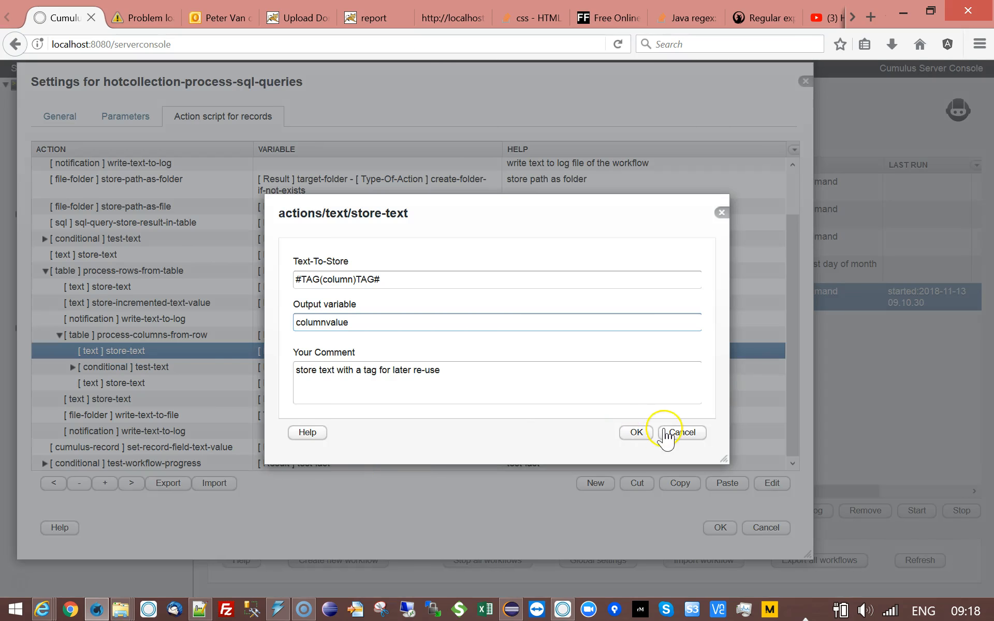
click(666, 433)
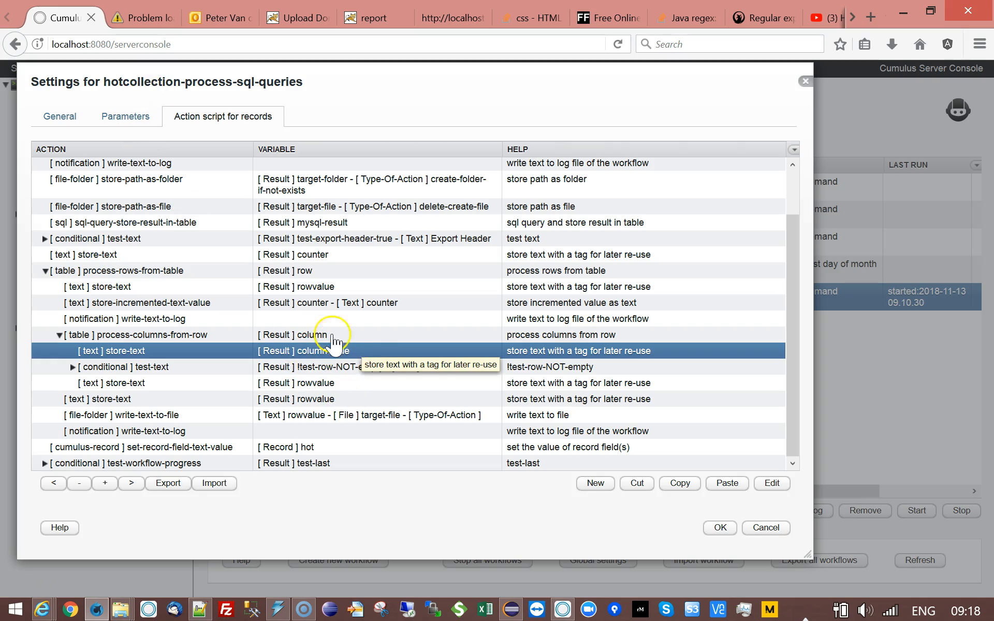
click(131, 117)
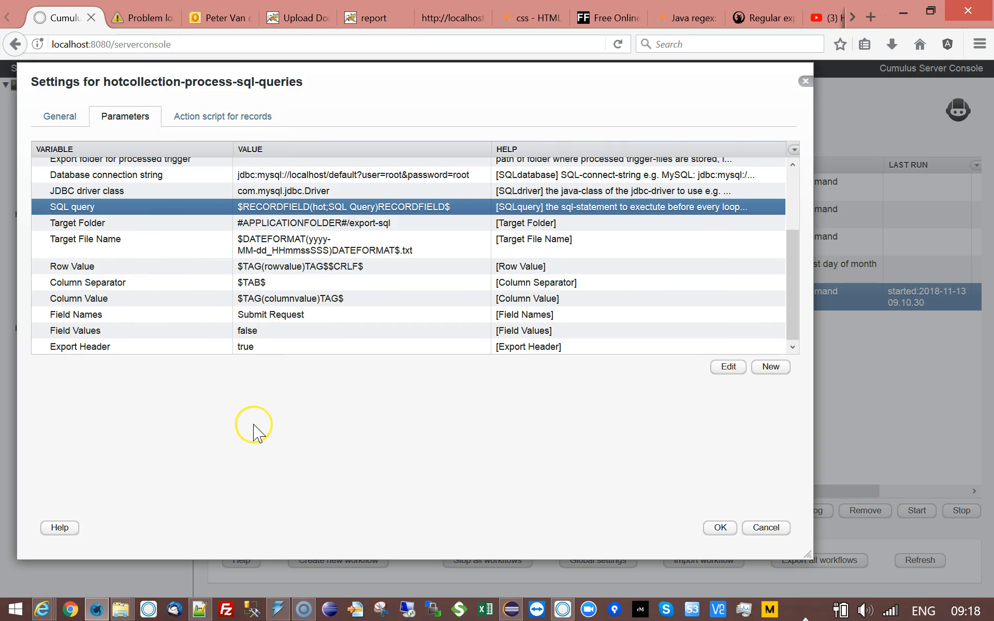
Check the Column Value parameter and inspect the !test-row-NOT-empty test-text action in the record action script.
click(158, 300)
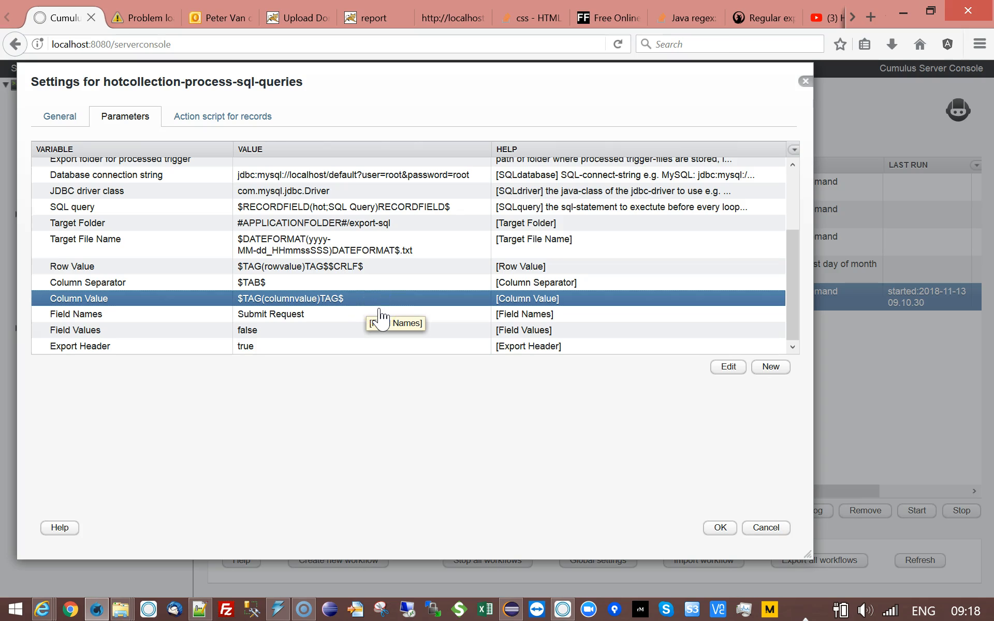
click(220, 120)
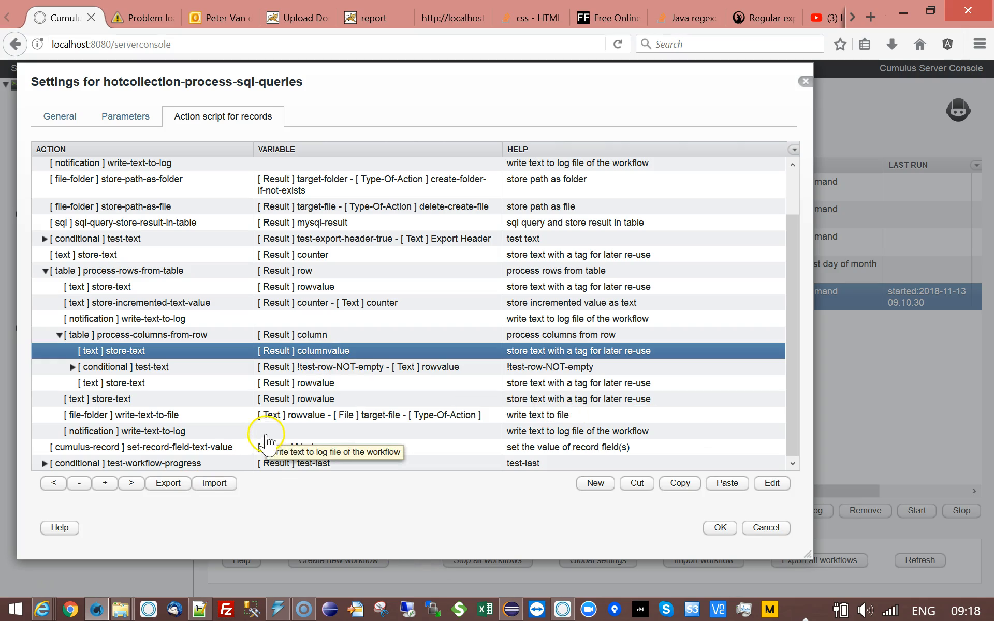
click(155, 368)
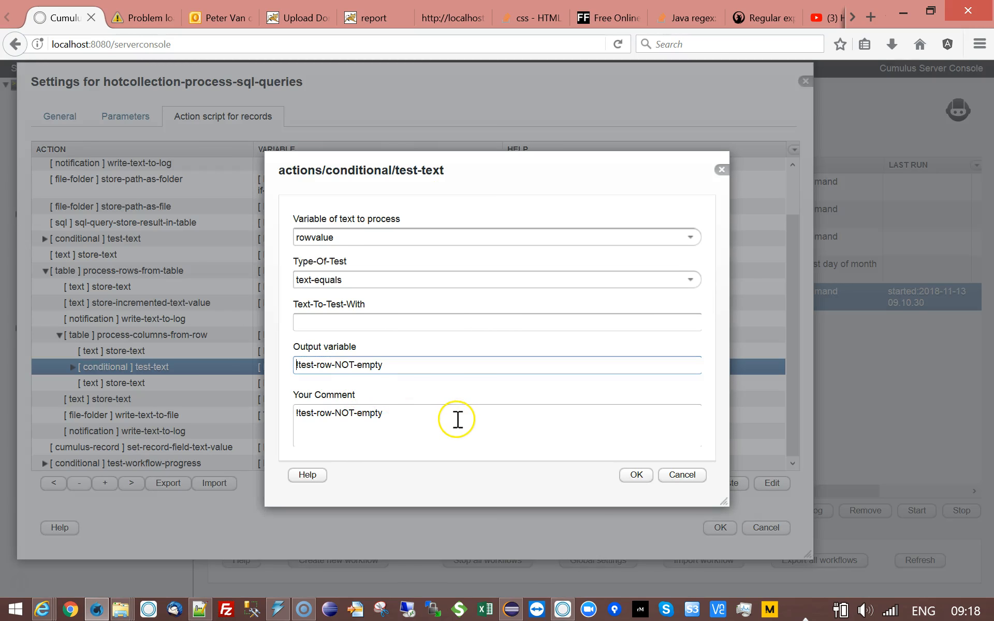
click(682, 475)
Expand the test-text condition, inspect its nested store-text action for the Column Separator, and collapse the condition.
click(72, 367)
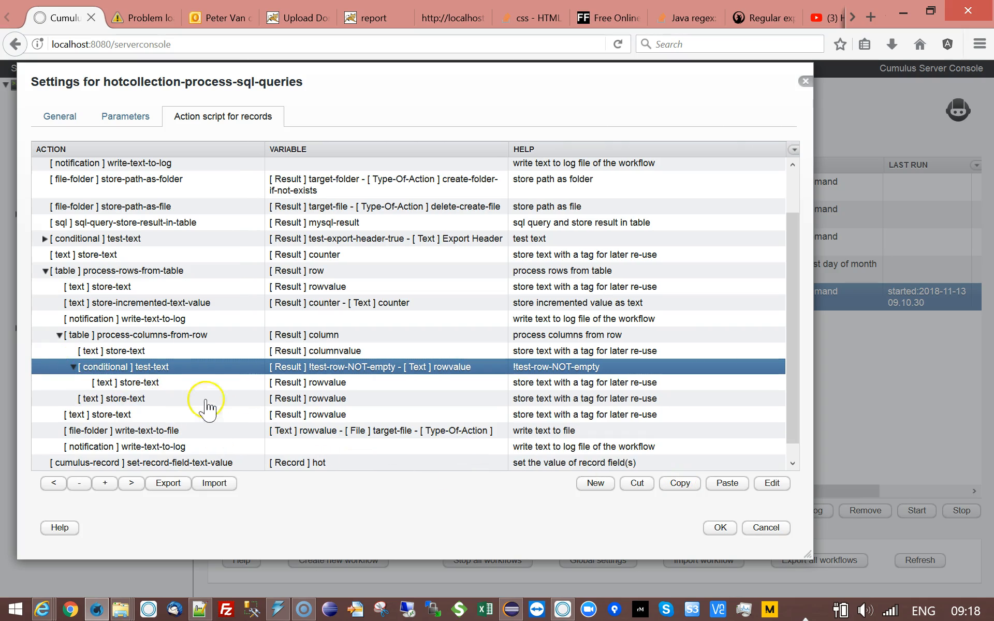
click(197, 389)
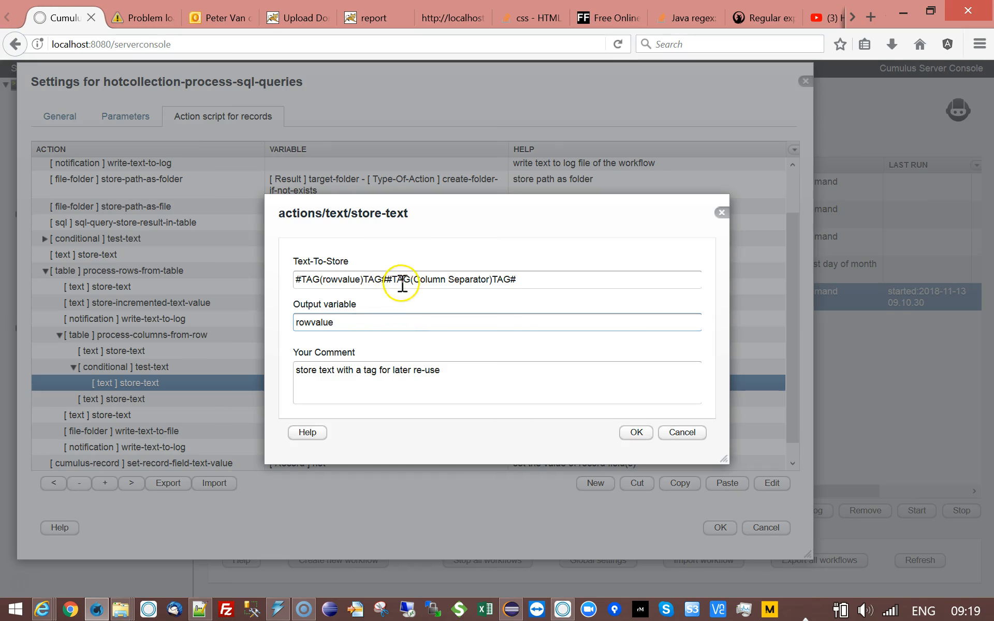
click(682, 432)
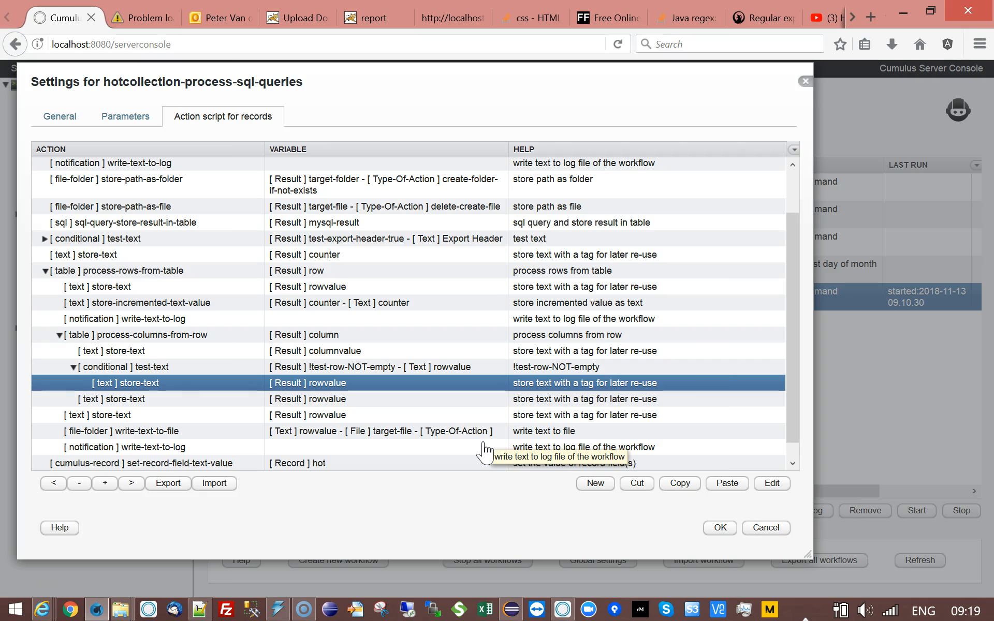
click(144, 400)
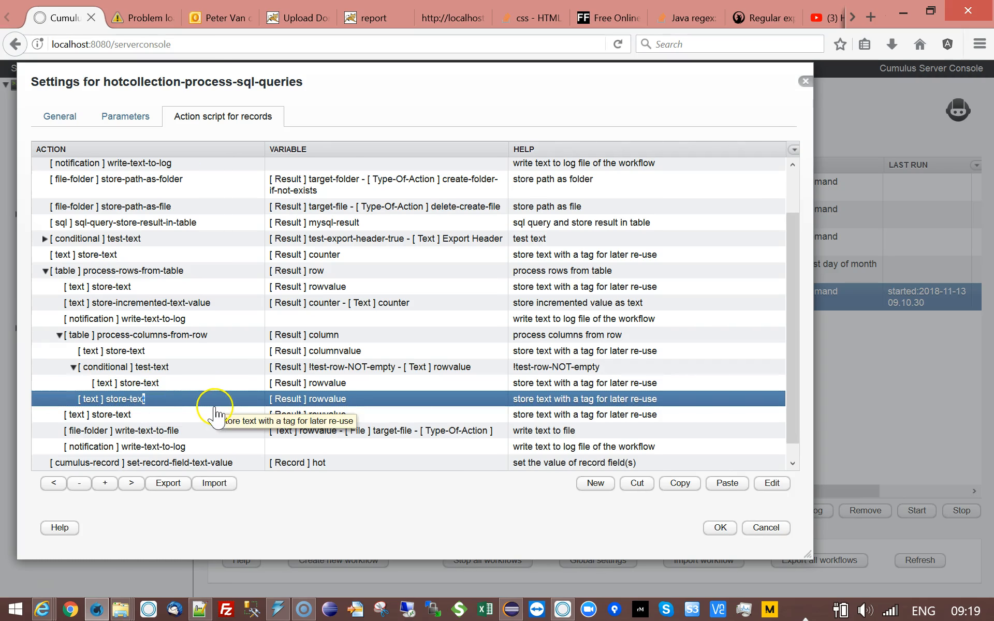
click(73, 367)
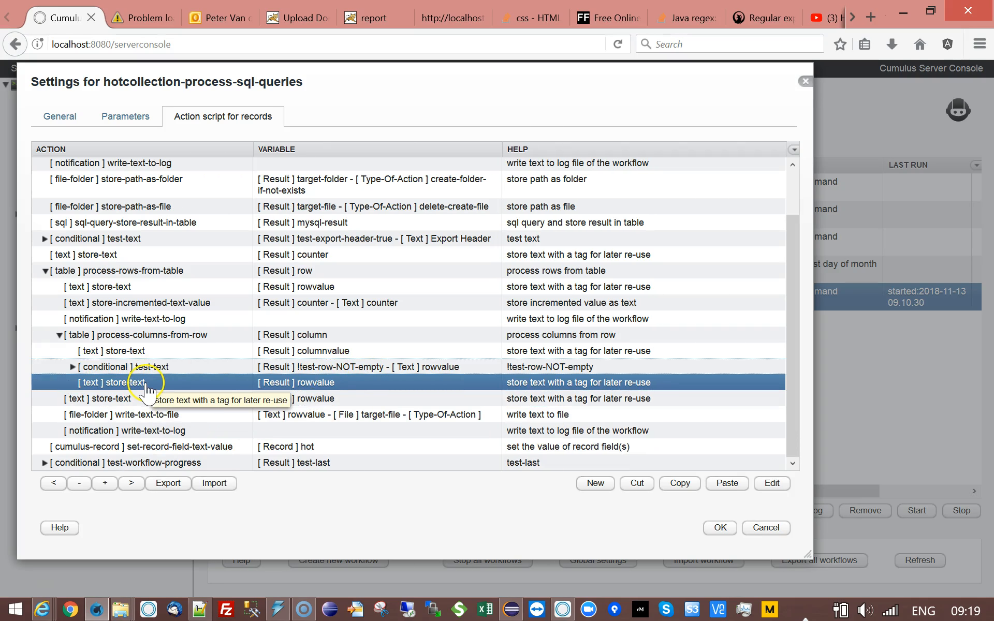
click(73, 367)
click(73, 367)
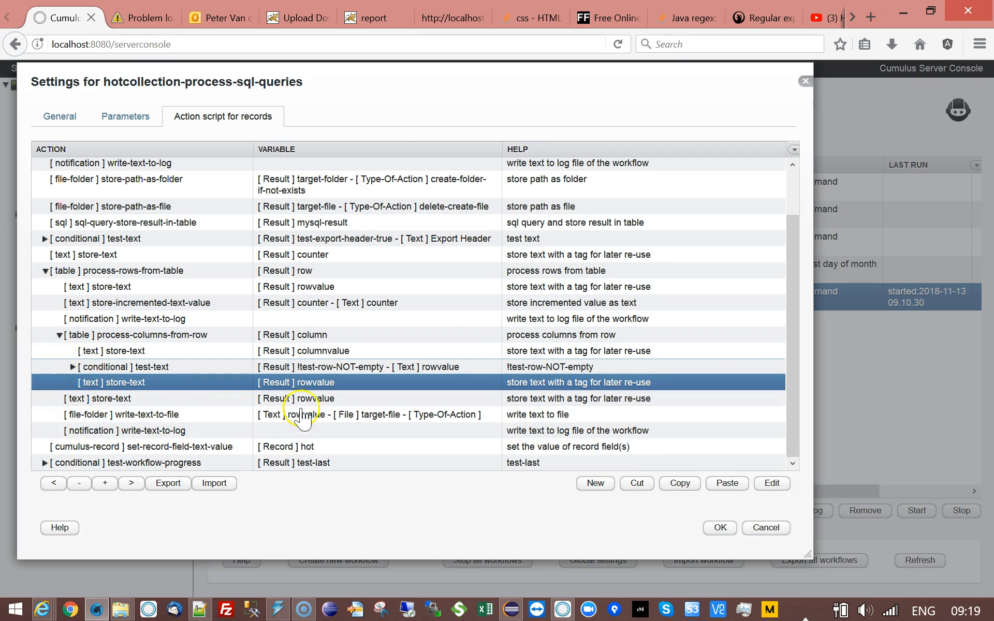
Review the columnvalue store-text action at the start of the process-columns-from-row loop.
click(315, 352)
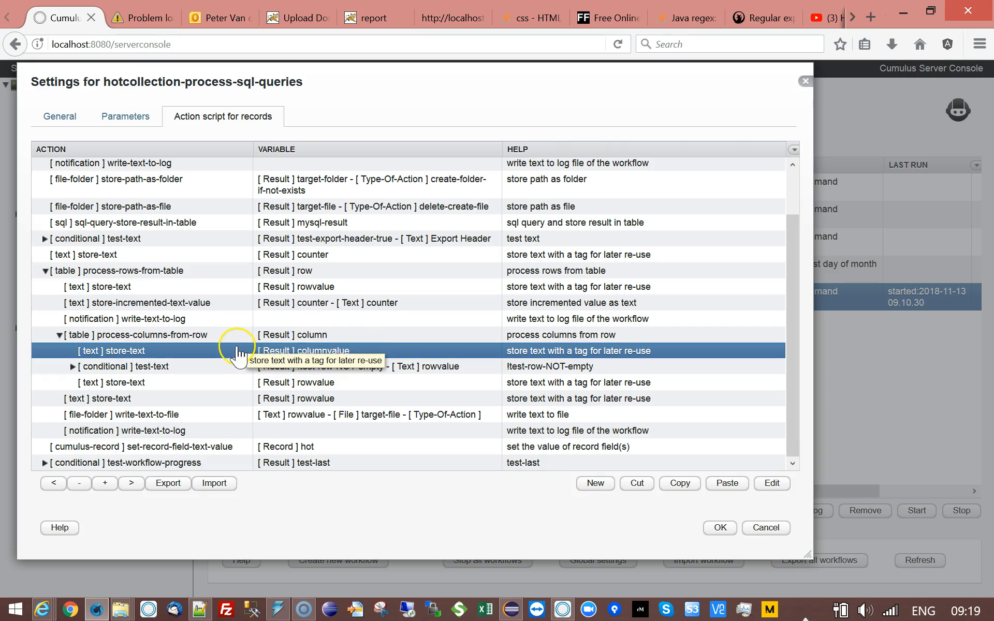
double_click(261, 351)
click(692, 437)
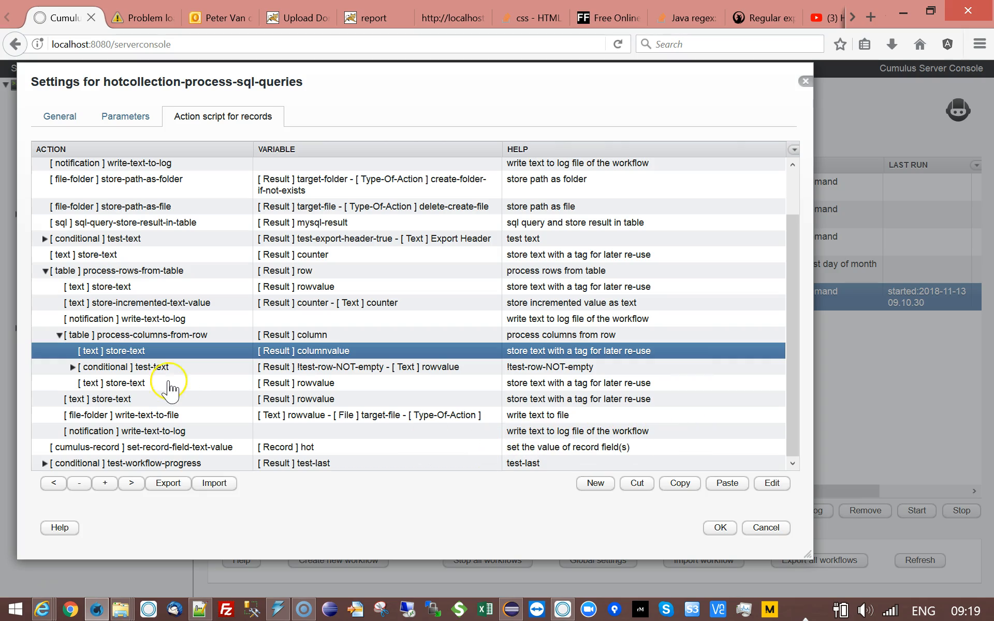
Inspect the text and output variable of the rowvalue store-text action that follows the column loop.
click(108, 402)
double_click(109, 401)
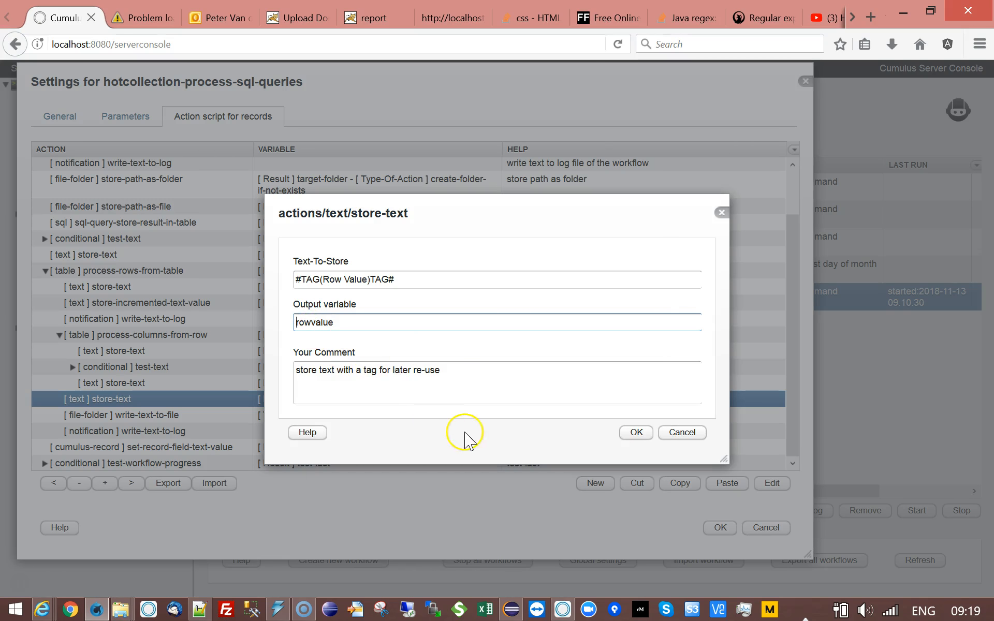
click(681, 432)
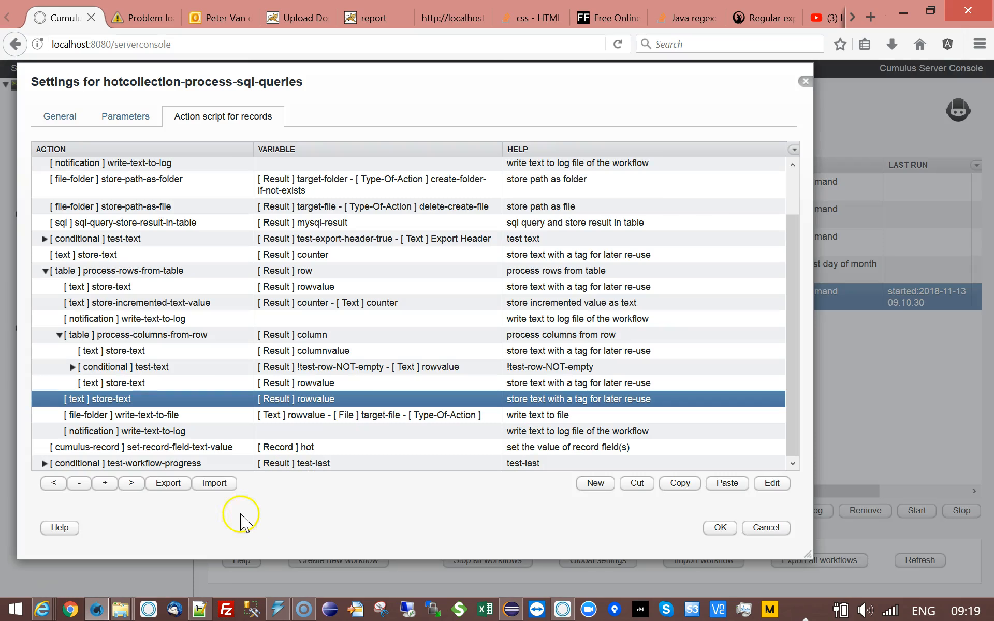
Inspect the column loop's last store-text action to see how it builds rowvalue from Column Value.
click(228, 415)
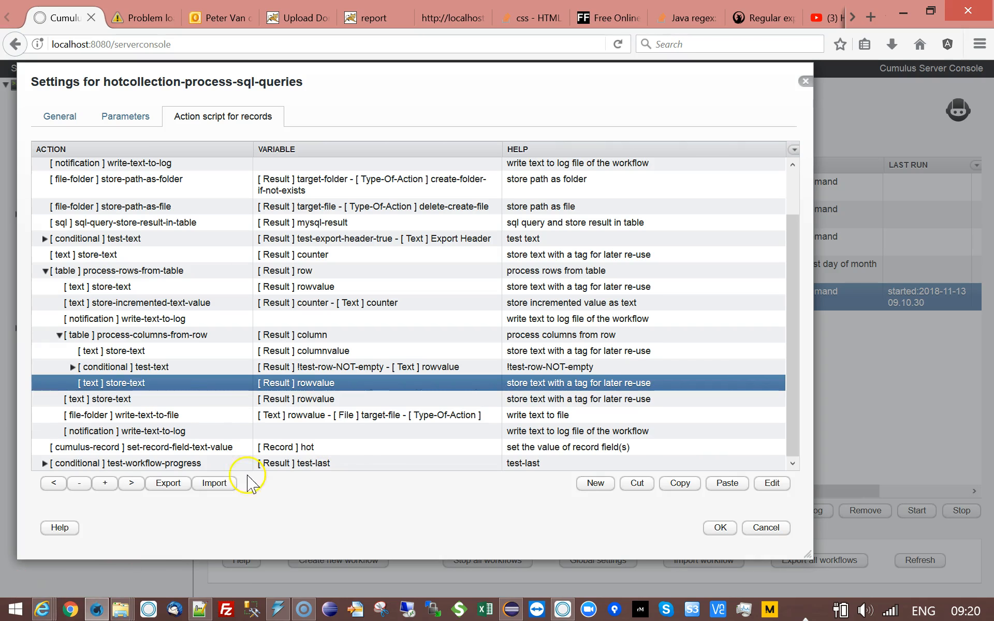
click(134, 384)
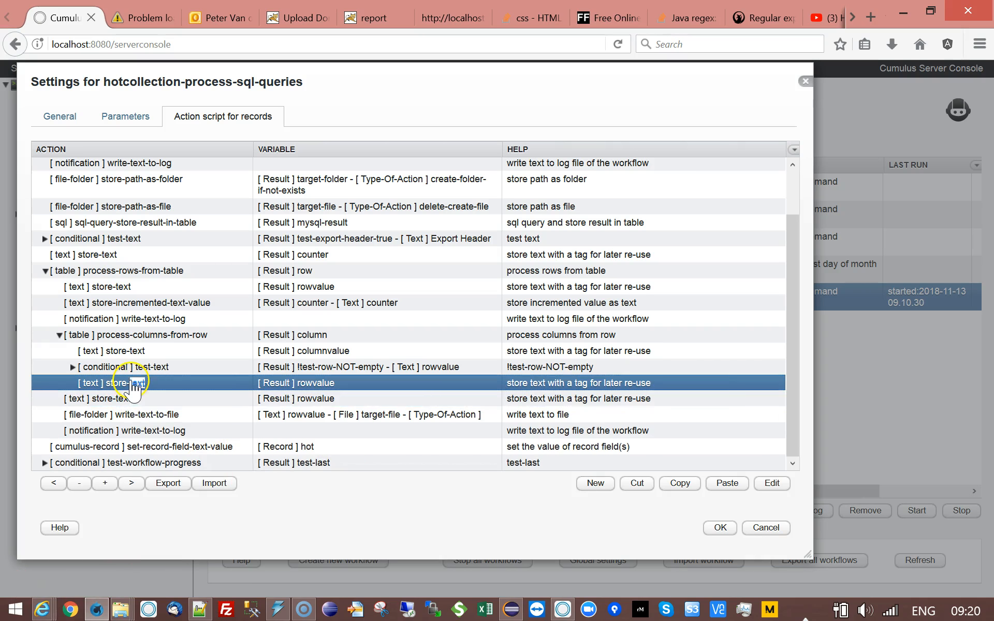
double_click(134, 384)
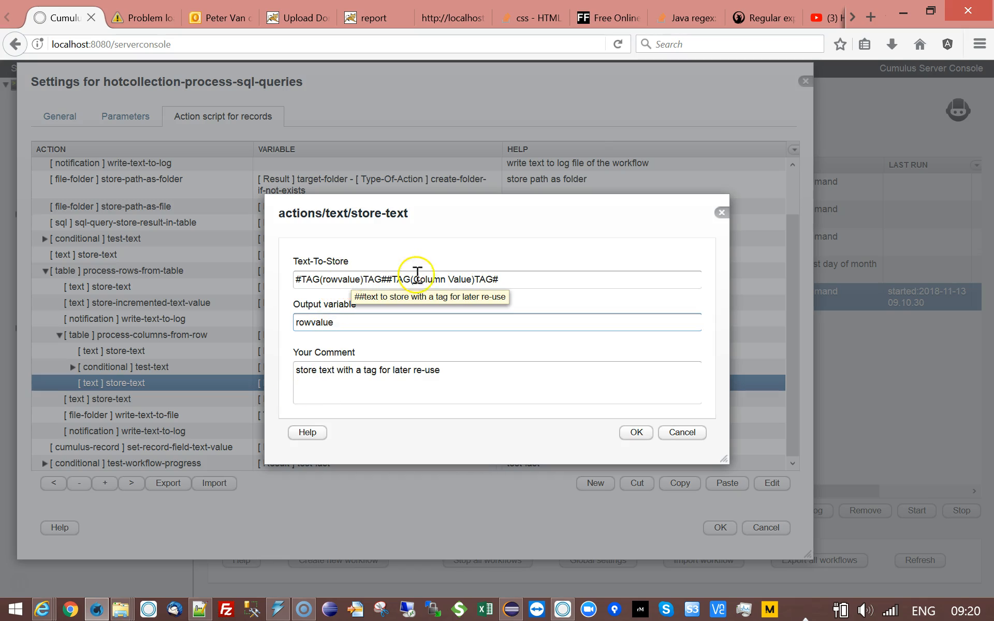
click(663, 433)
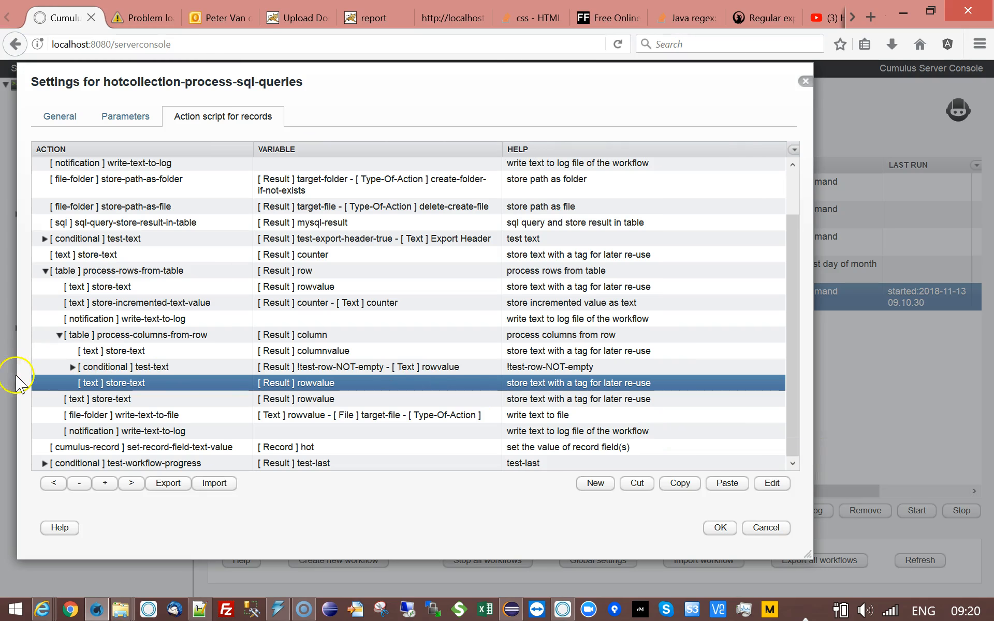
Review the write-text-to-file and write-text-to-log actions ending the row loop, and collapse the column and row loops.
click(76, 417)
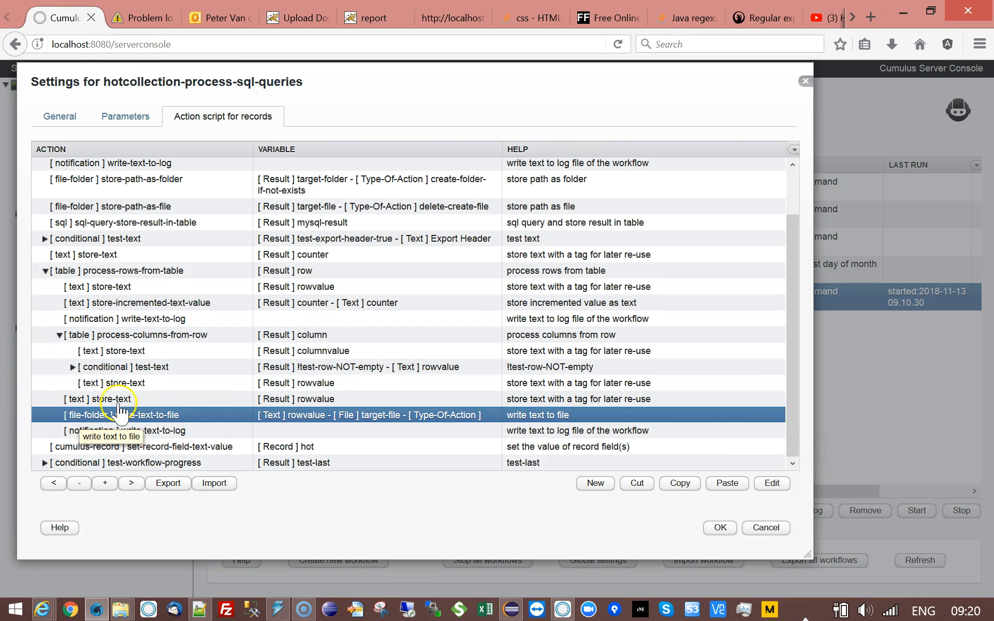
click(59, 336)
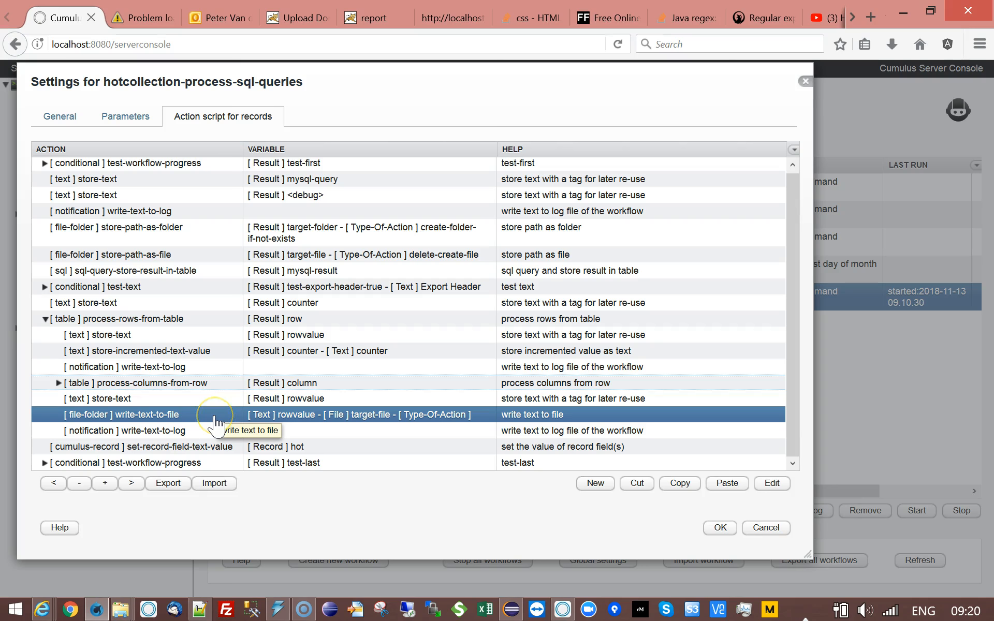
click(155, 432)
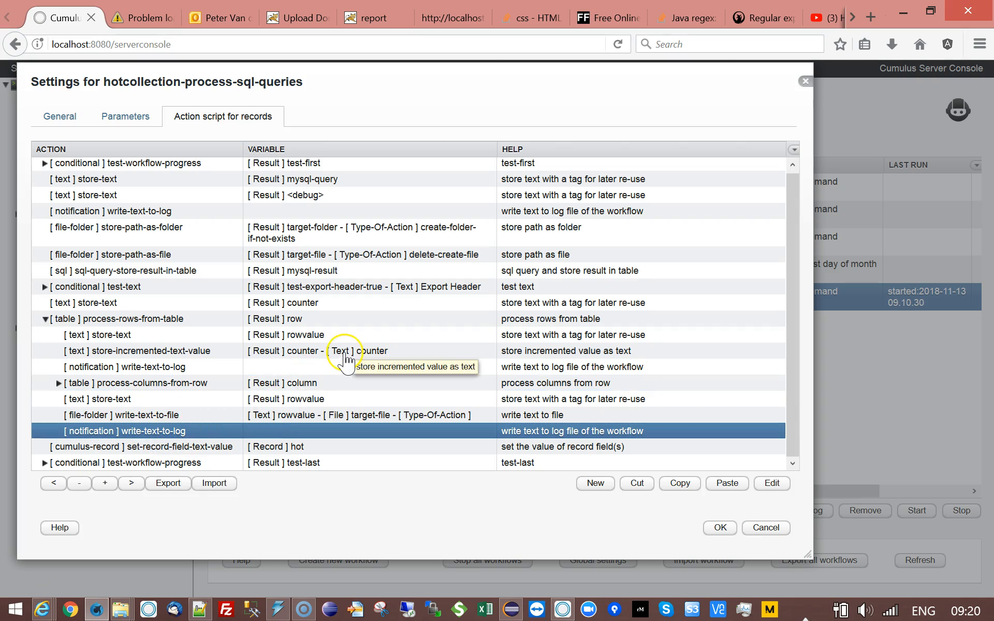
click(45, 320)
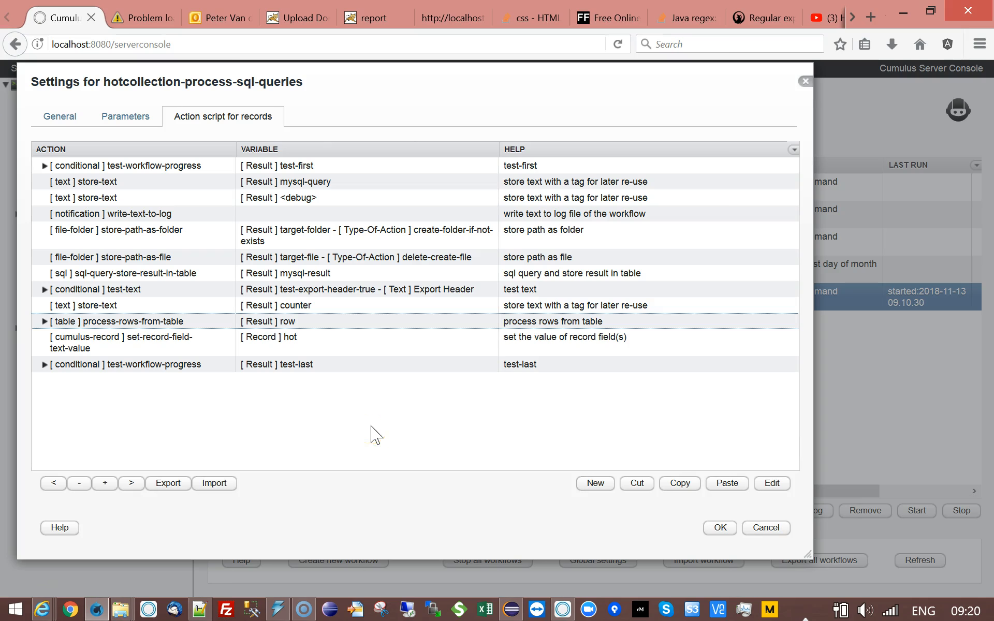
Review the set-record-field-text-value action and the settings of the final test-workflow-progress condition.
click(125, 346)
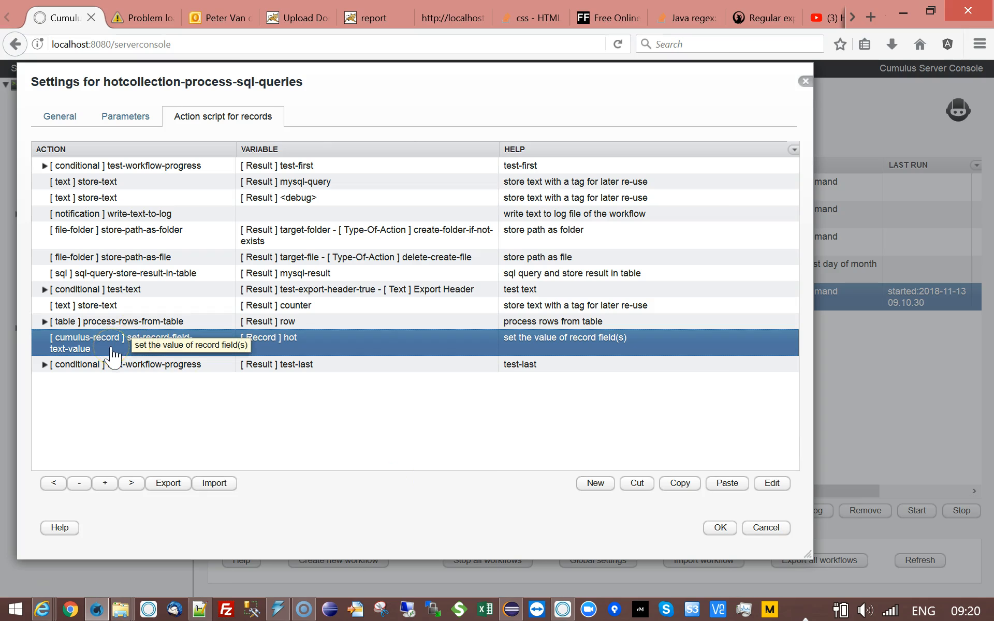
click(99, 365)
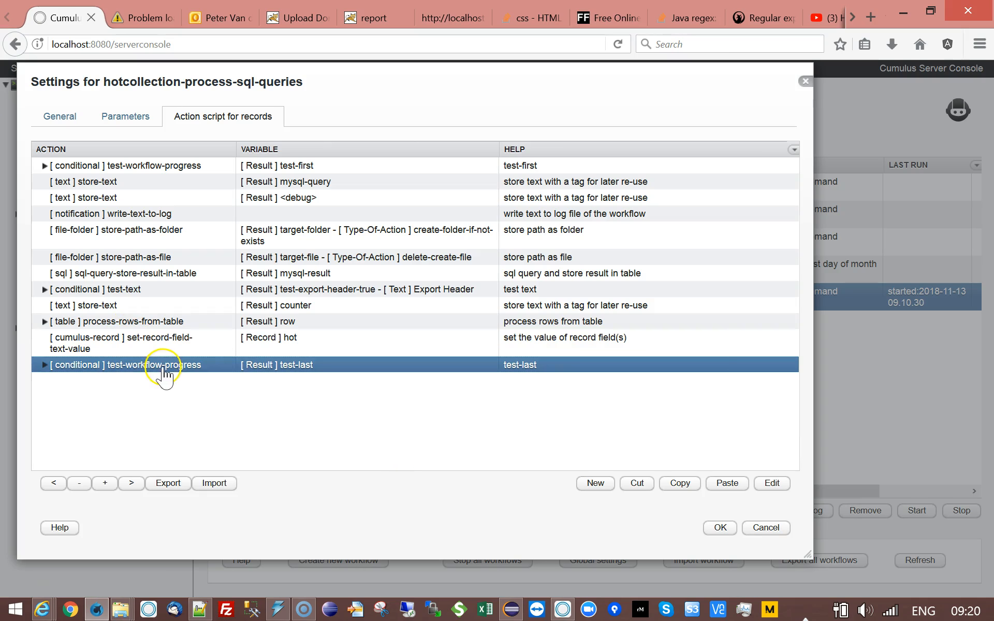
double_click(309, 366)
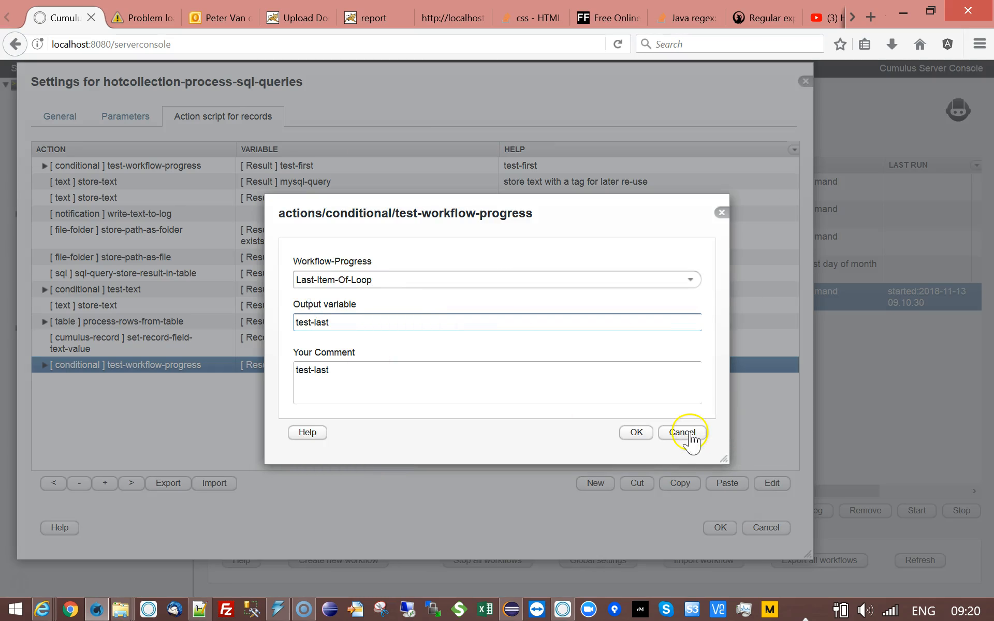
click(634, 432)
Check the close-sql-database action nested under the test-last condition and save the workflow settings.
click(45, 365)
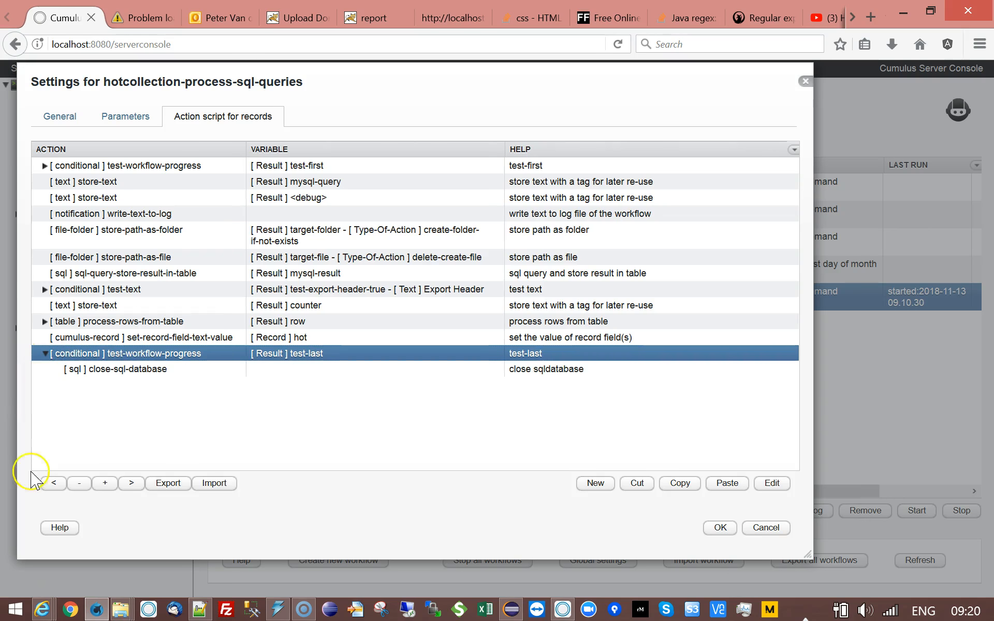
click(137, 369)
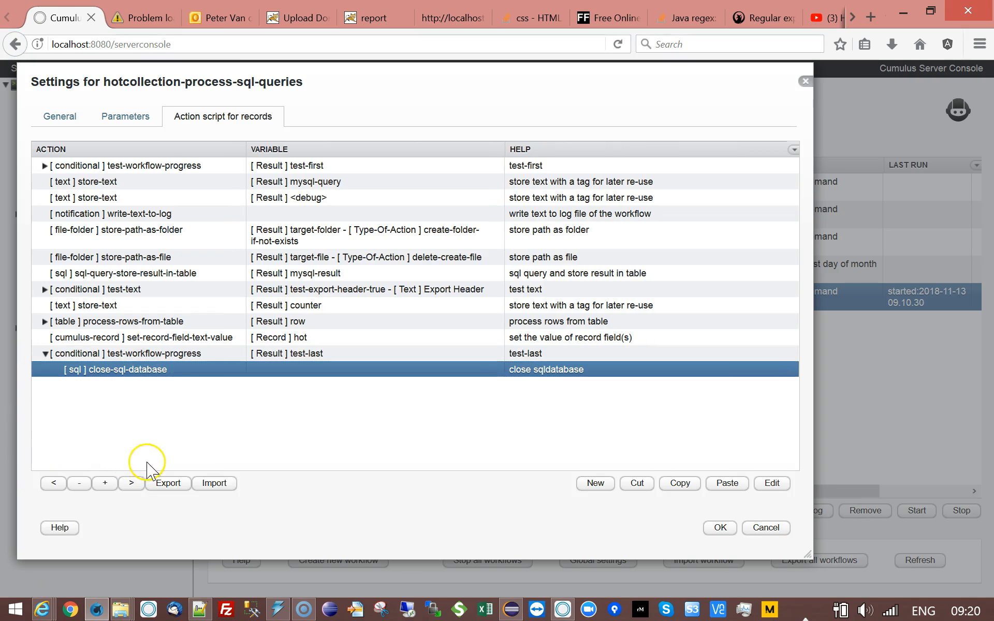
click(45, 354)
click(718, 528)
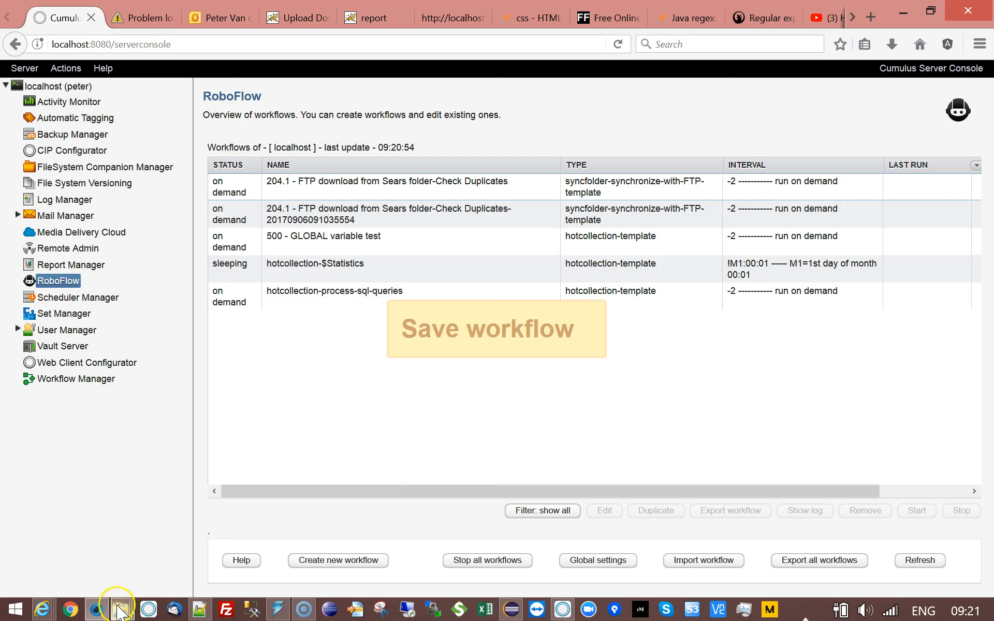
Switch to Notepad++, read through the exported file 2018-11-13_091030500.txt to its end and back to its header, and minimize the window.
click(202, 612)
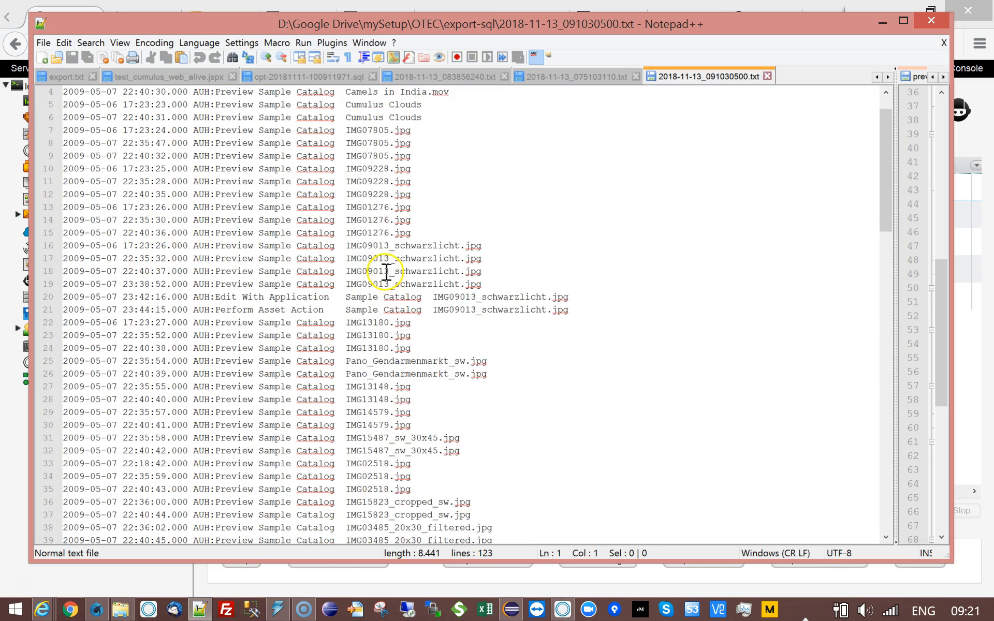
scroll(376, 280, down, 9)
scroll(376, 281, down, 20)
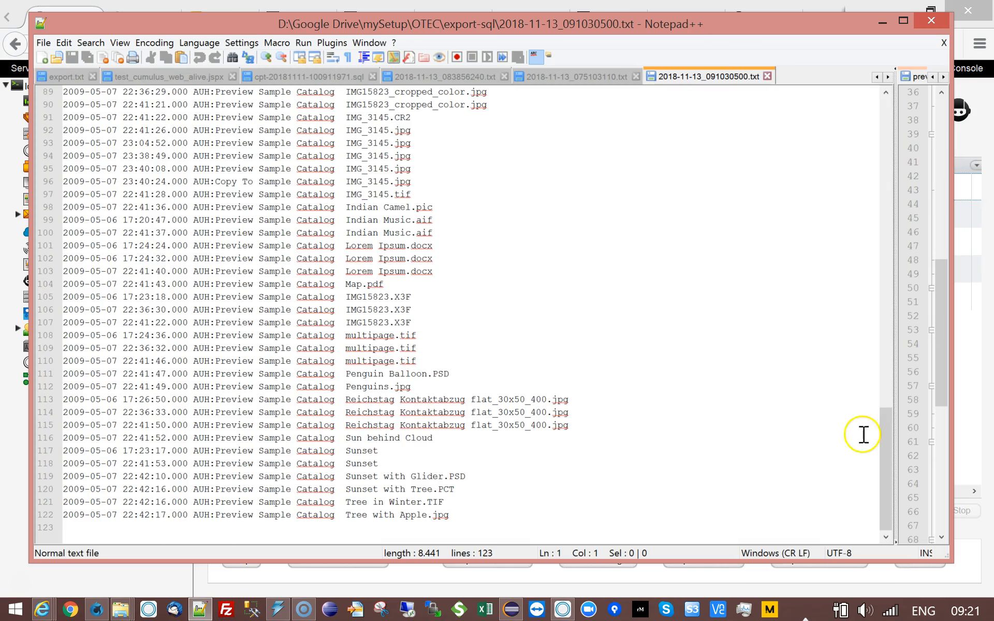
drag(890, 442, 817, 117)
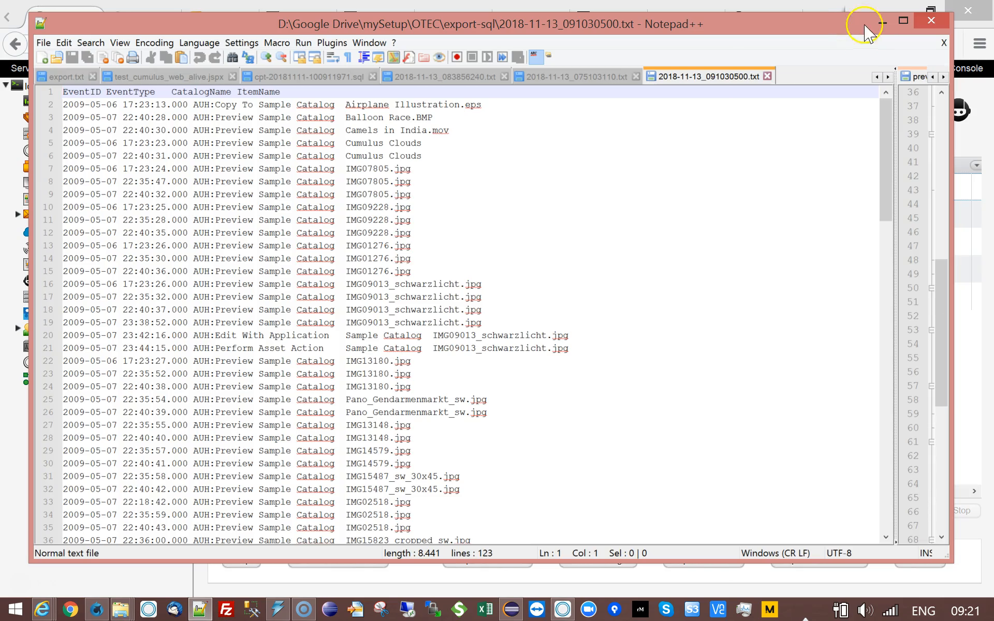
click(882, 23)
Select the hotcollection-process-sql-queries workflow in the RoboFlow overview.
click(364, 298)
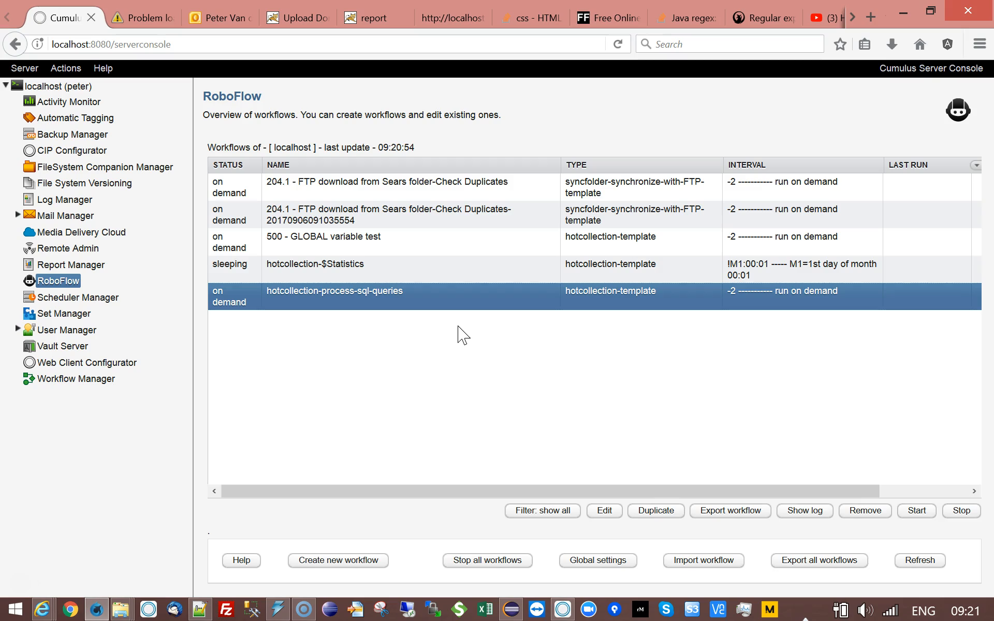
click(467, 366)
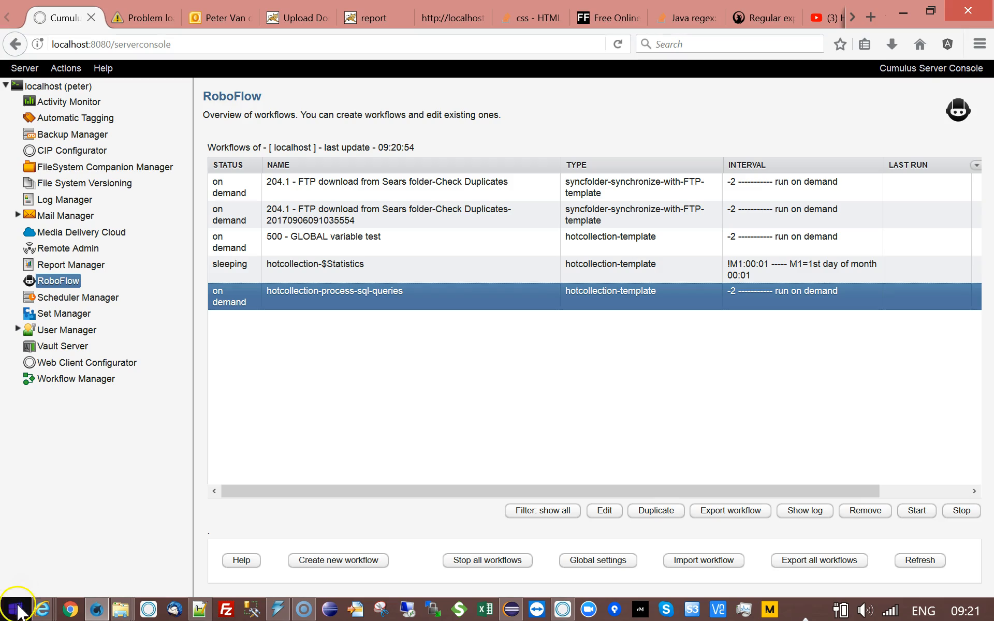